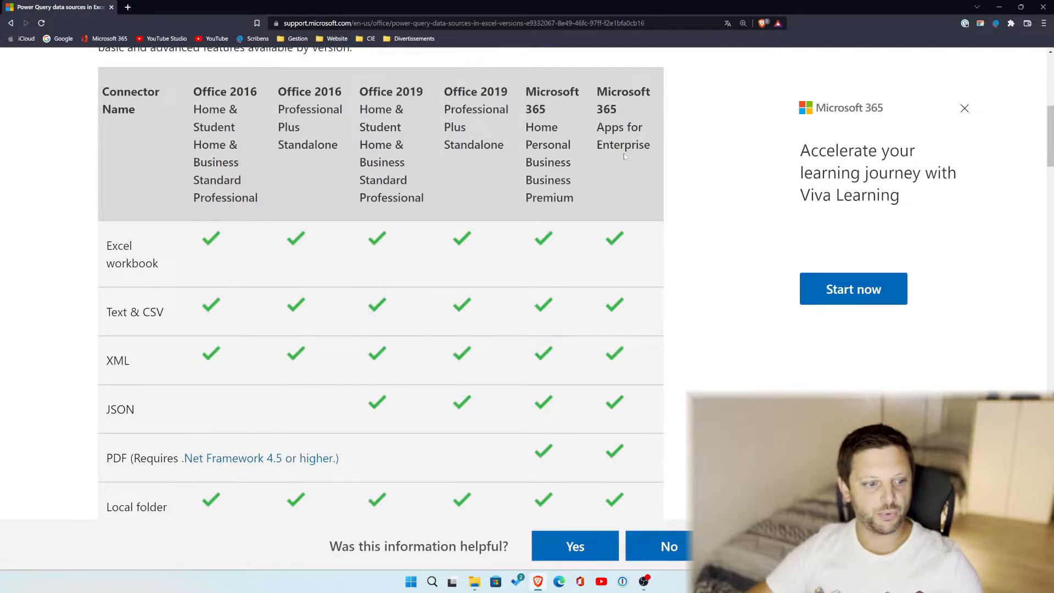
Examine the Power Query connector table for which Office editions support the Excel workbook, Text & CSV, XML, JSON, PDF and folder sources.
{"action": "scroll", "coordinate": [603, 179], "scroll_direction": "up", "scroll_amount": 6}
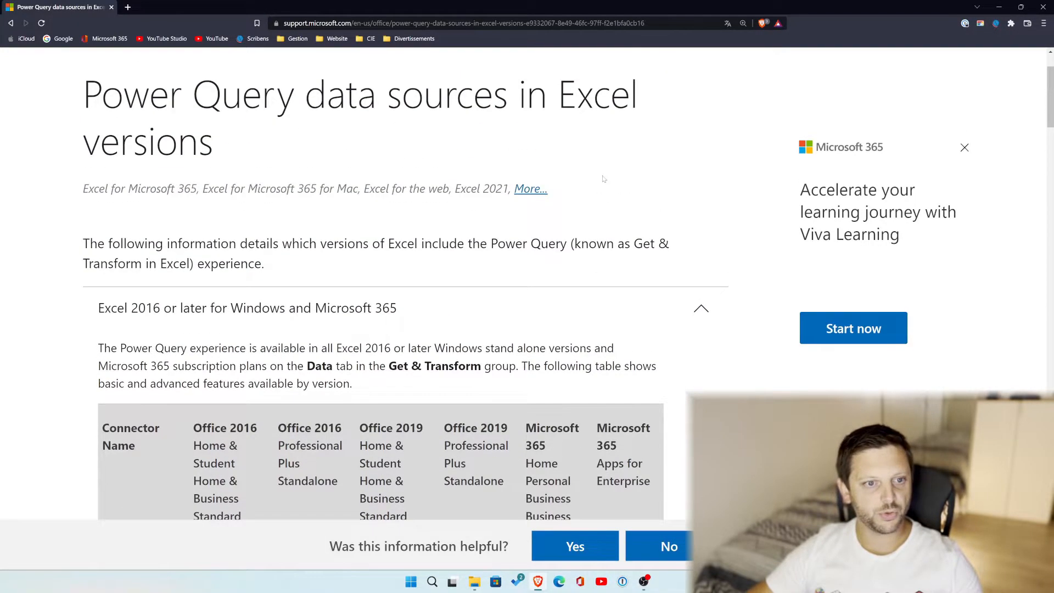
{"action": "scroll", "coordinate": [603, 178], "scroll_direction": "up", "scroll_amount": 2}
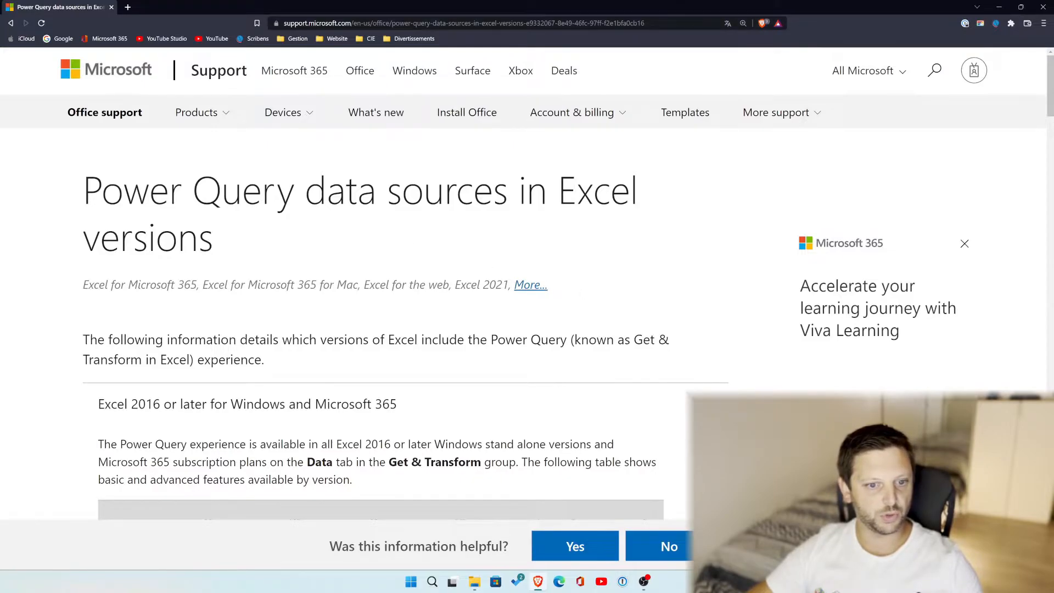
{"action": "scroll", "coordinate": [632, 286], "scroll_direction": "down", "scroll_amount": 7}
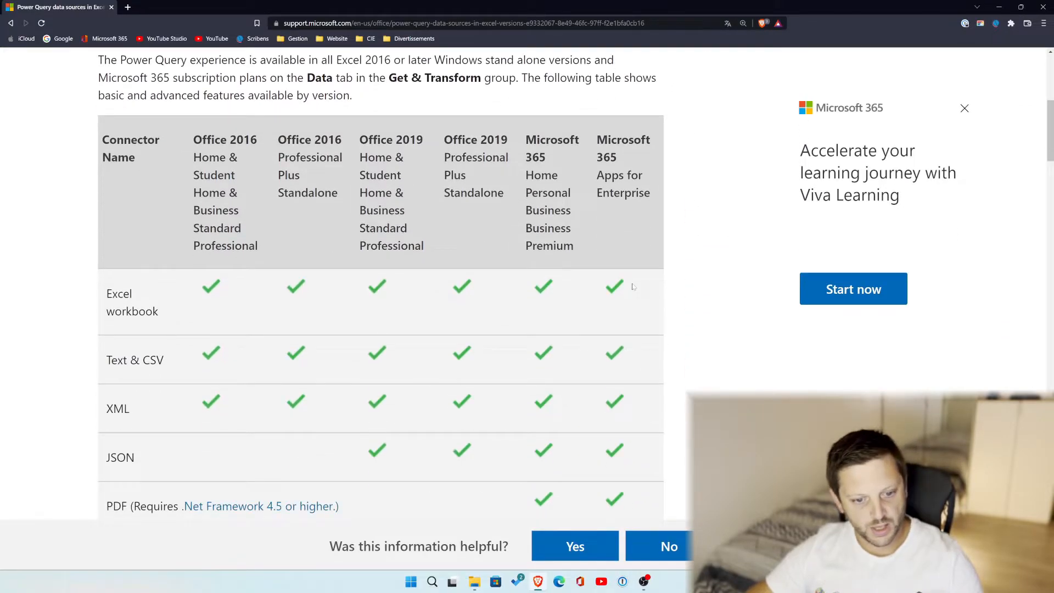
{"action": "scroll", "coordinate": [633, 286], "scroll_direction": "down", "scroll_amount": 3}
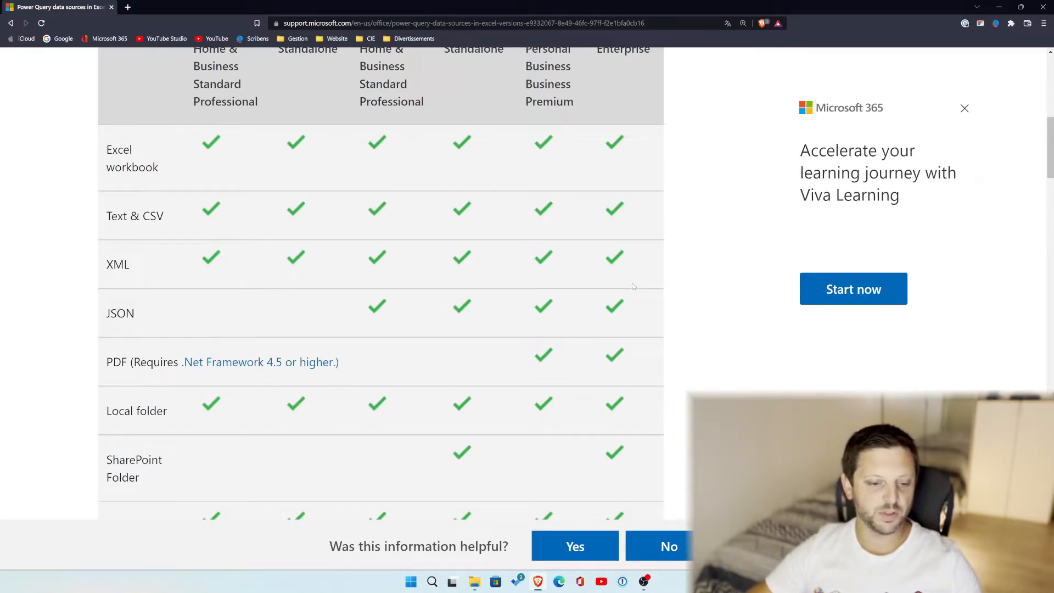
{"action": "scroll", "coordinate": [633, 286], "scroll_direction": "down", "scroll_amount": 1}
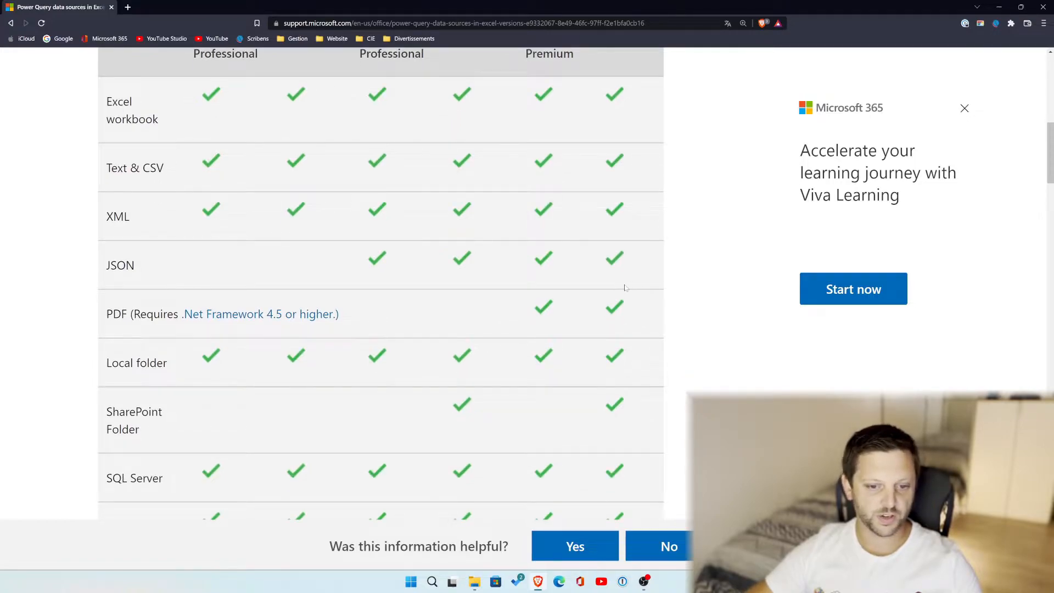
{"action": "scroll", "coordinate": [623, 286], "scroll_direction": "down", "scroll_amount": 1}
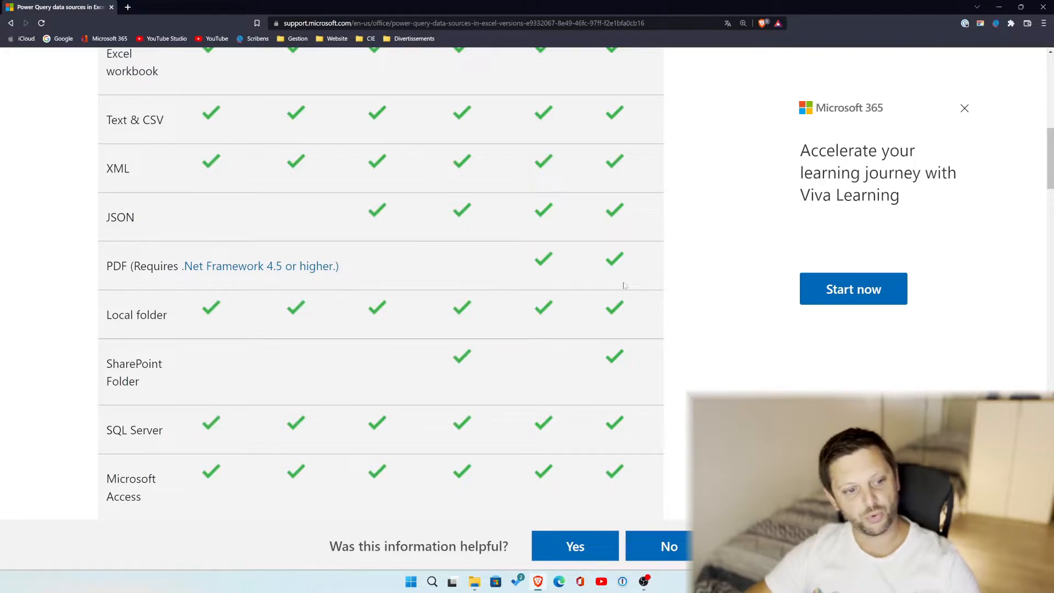
{"action": "scroll", "coordinate": [624, 285], "scroll_direction": "up", "scroll_amount": 2}
{"action": "scroll", "coordinate": [624, 285], "scroll_direction": "up", "scroll_amount": 2}
{"action": "scroll", "coordinate": [624, 285], "scroll_direction": "down", "scroll_amount": 2}
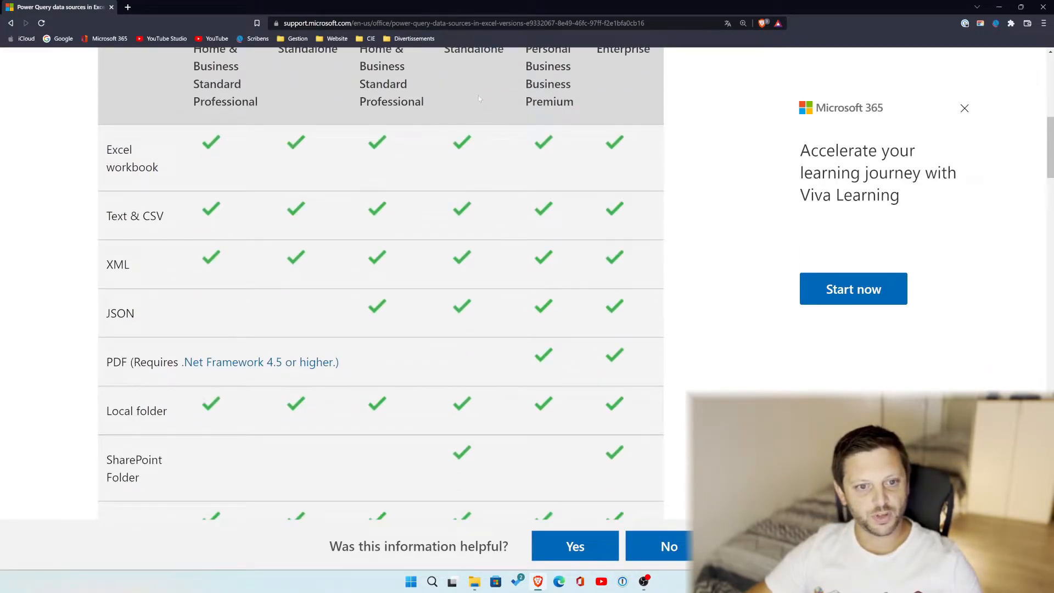
{"action": "scroll", "coordinate": [492, 127], "scroll_direction": "up", "scroll_amount": 1}
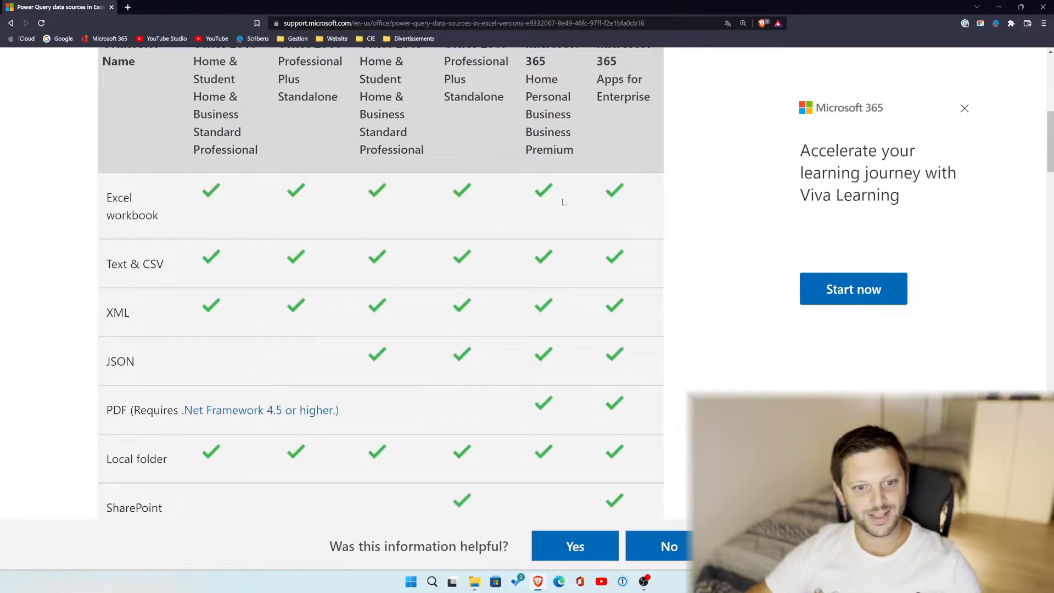
{"action": "scroll", "coordinate": [617, 243], "scroll_direction": "down", "scroll_amount": 2}
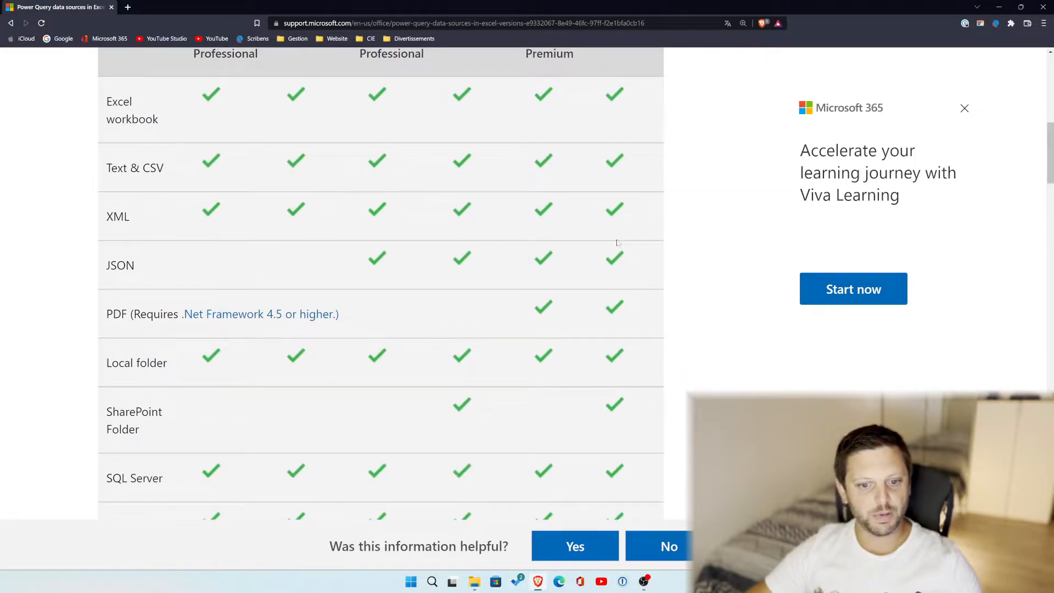
{"action": "scroll", "coordinate": [522, 295], "scroll_direction": "down", "scroll_amount": 1}
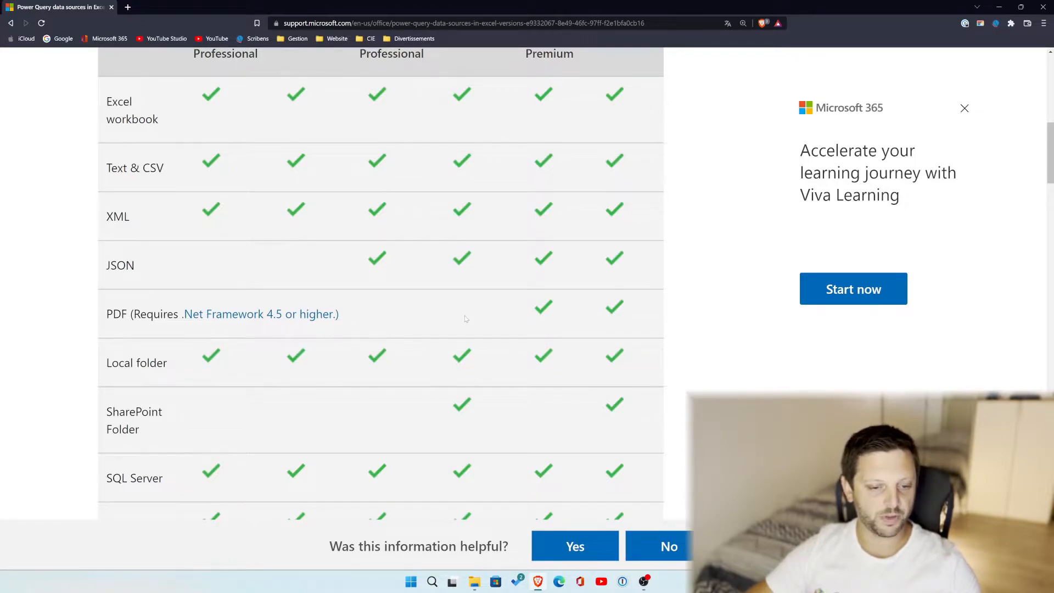
Compare edition support for the SharePoint Folder connector and the database connectors from SQL Server and Access to Oracle, MySQL and Teradata.
{"action": "scroll", "coordinate": [432, 357], "scroll_direction": "down", "scroll_amount": 2}
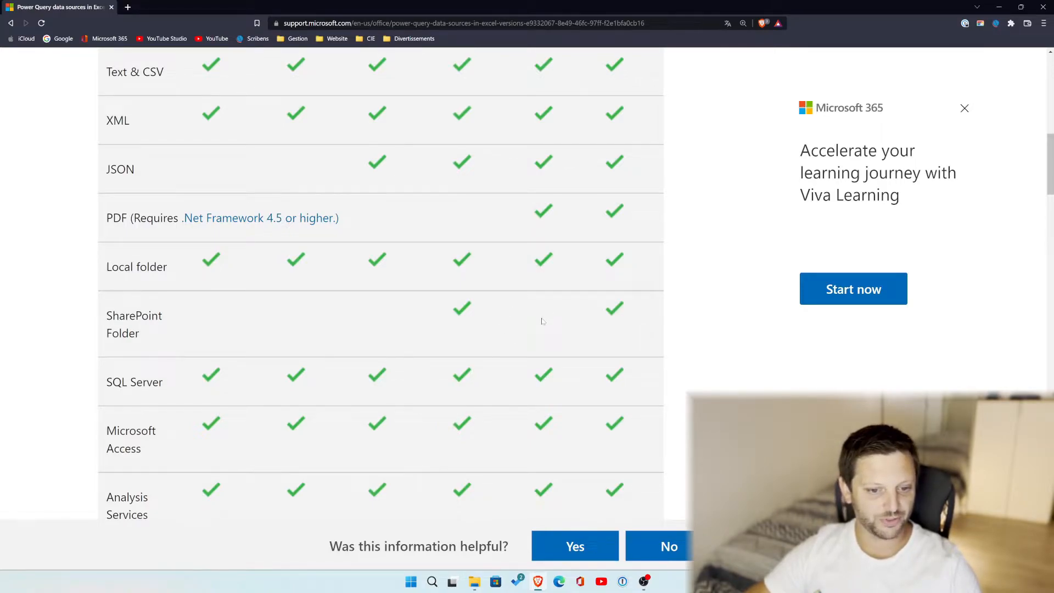
{"action": "scroll", "coordinate": [542, 323], "scroll_direction": "down", "scroll_amount": 1}
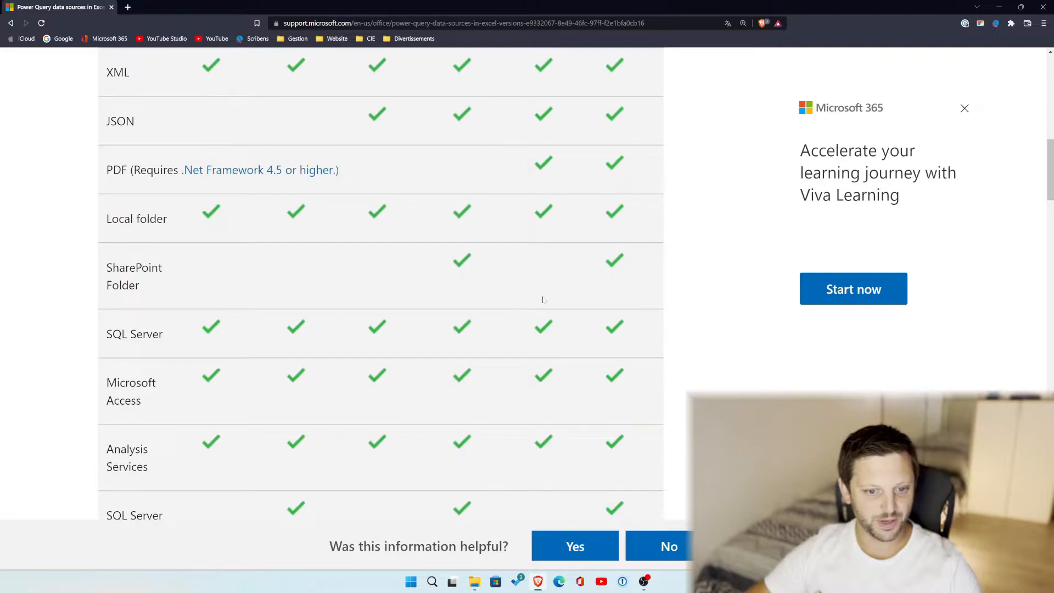
{"action": "scroll", "coordinate": [545, 292], "scroll_direction": "down", "scroll_amount": 2}
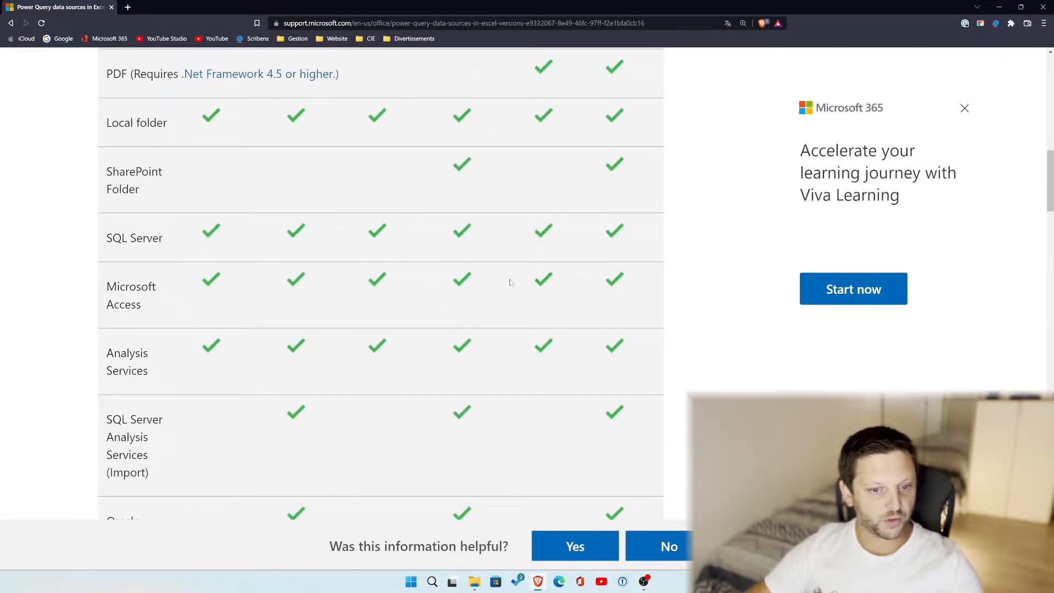
{"action": "scroll", "coordinate": [566, 337], "scroll_direction": "down", "scroll_amount": 2}
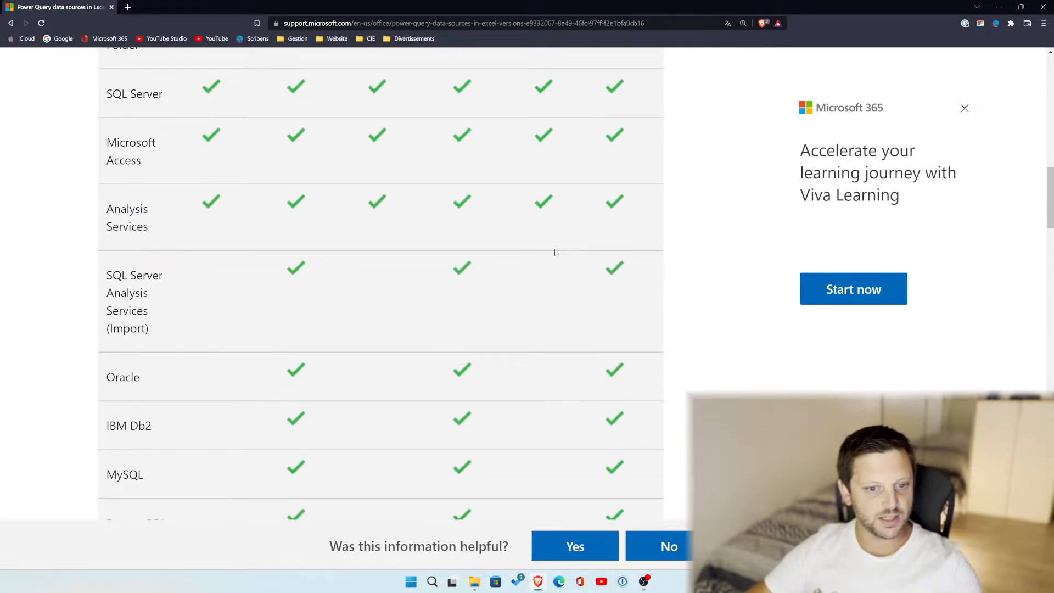
{"action": "scroll", "coordinate": [576, 299], "scroll_direction": "down", "scroll_amount": 1}
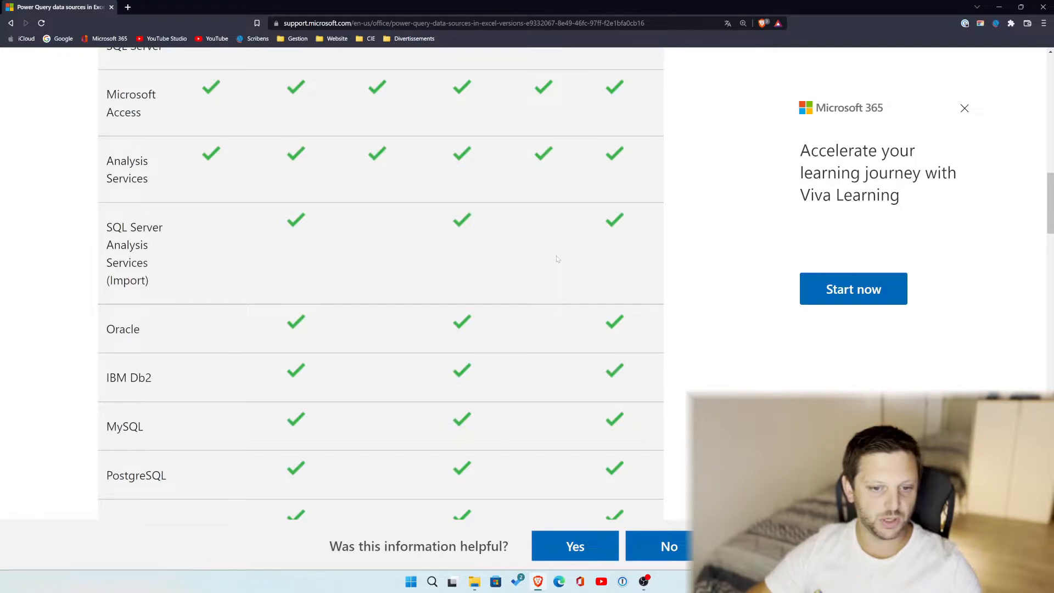
{"action": "scroll", "coordinate": [540, 258], "scroll_direction": "down", "scroll_amount": 2}
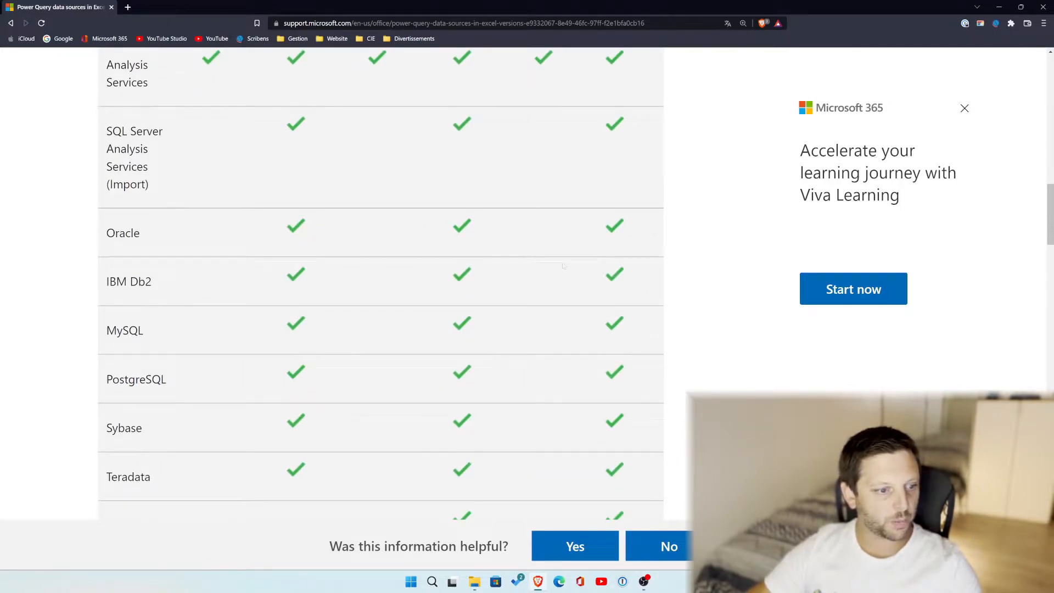
{"action": "scroll", "coordinate": [552, 251], "scroll_direction": "up", "scroll_amount": 1}
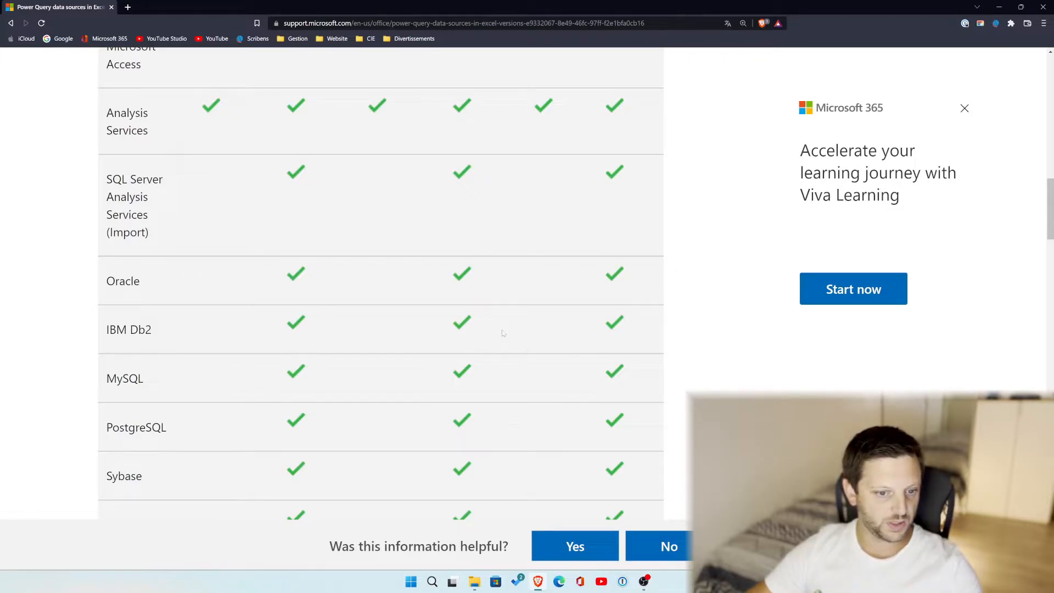
{"action": "scroll", "coordinate": [538, 349], "scroll_direction": "down", "scroll_amount": 4}
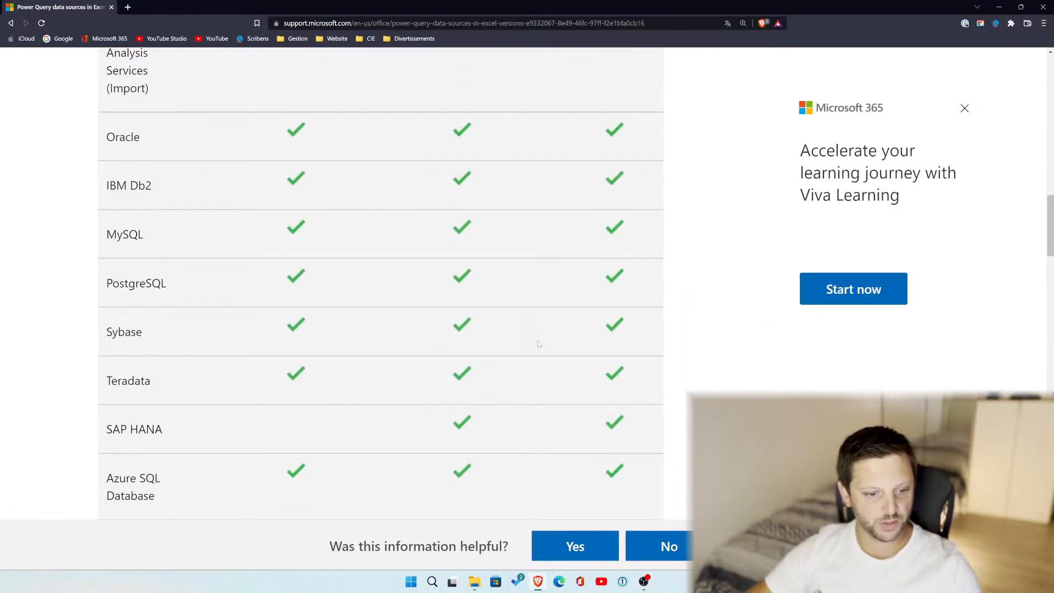
Review edition support for the Azure, online service and remaining connectors, then recheck the edition headings and first rows of the table.
{"action": "scroll", "coordinate": [538, 344], "scroll_direction": "down", "scroll_amount": 6}
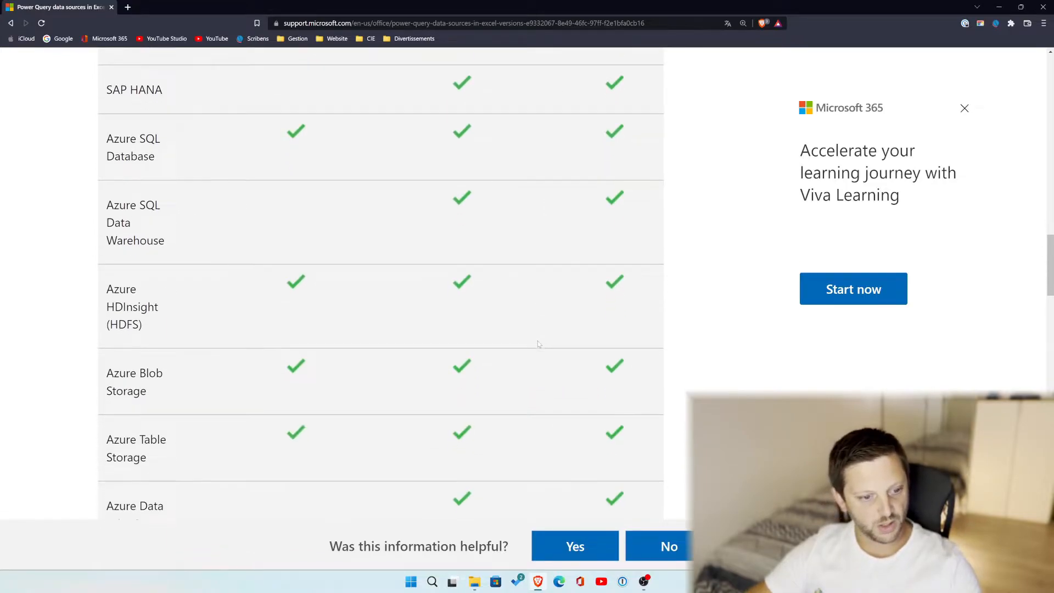
{"action": "scroll", "coordinate": [538, 344], "scroll_direction": "down", "scroll_amount": 4}
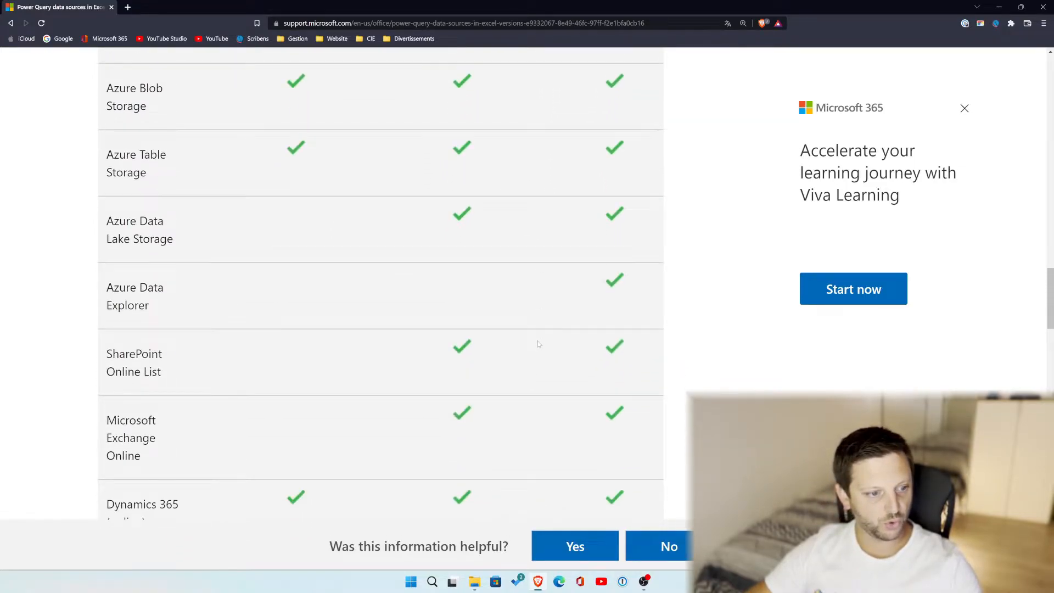
{"action": "scroll", "coordinate": [535, 351], "scroll_direction": "down", "scroll_amount": 2}
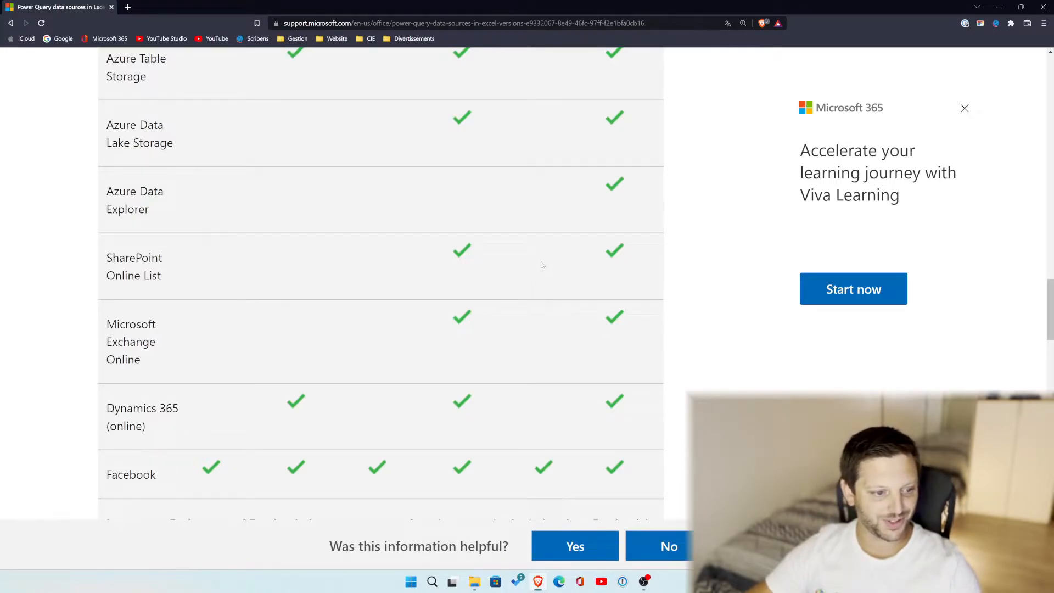
{"action": "scroll", "coordinate": [541, 261], "scroll_direction": "down", "scroll_amount": 4}
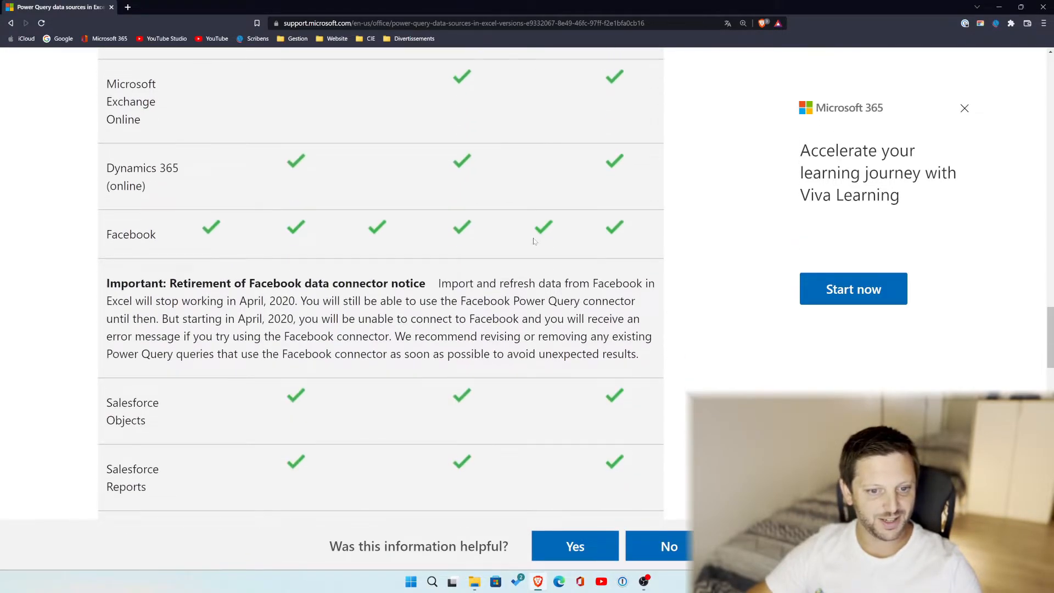
{"action": "scroll", "coordinate": [534, 242], "scroll_direction": "down", "scroll_amount": 10}
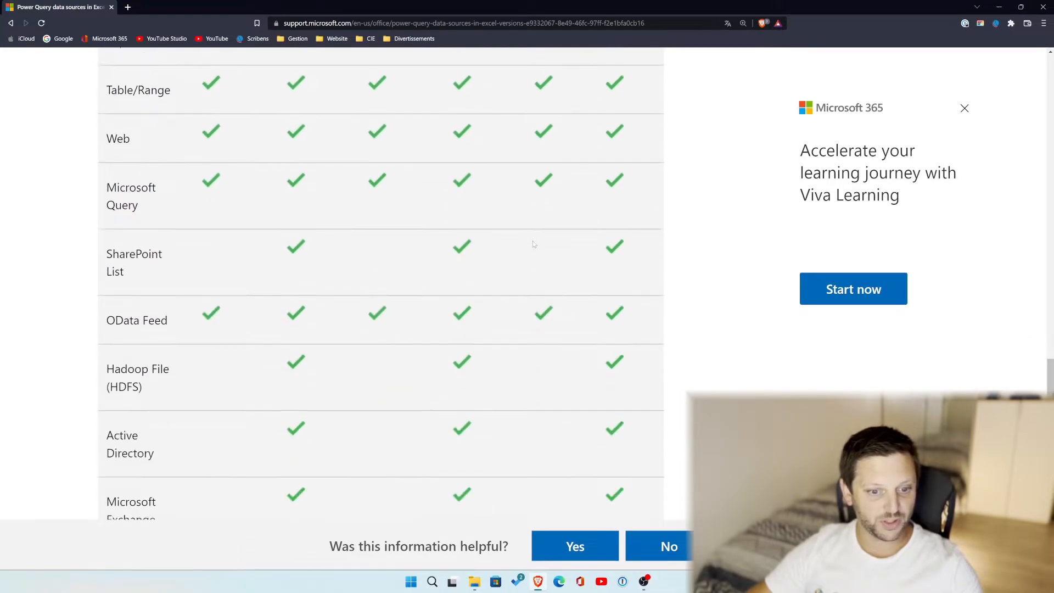
{"action": "scroll", "coordinate": [532, 242], "scroll_direction": "down", "scroll_amount": 4}
{"action": "scroll", "coordinate": [532, 241], "scroll_direction": "up", "scroll_amount": 20}
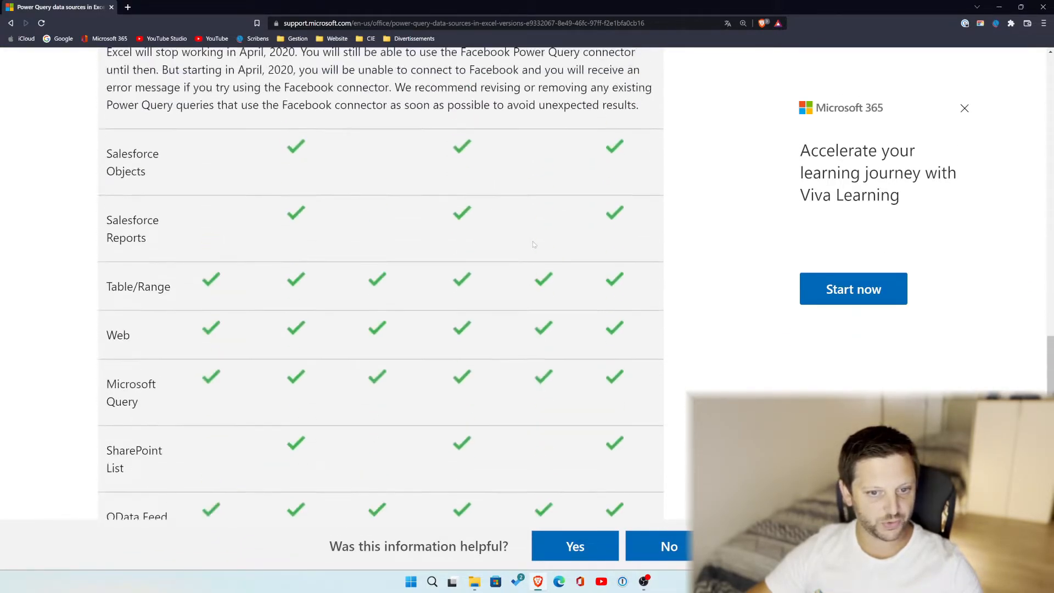
{"action": "scroll", "coordinate": [532, 242], "scroll_direction": "up", "scroll_amount": 20}
{"action": "scroll", "coordinate": [533, 245], "scroll_direction": "down", "scroll_amount": 4}
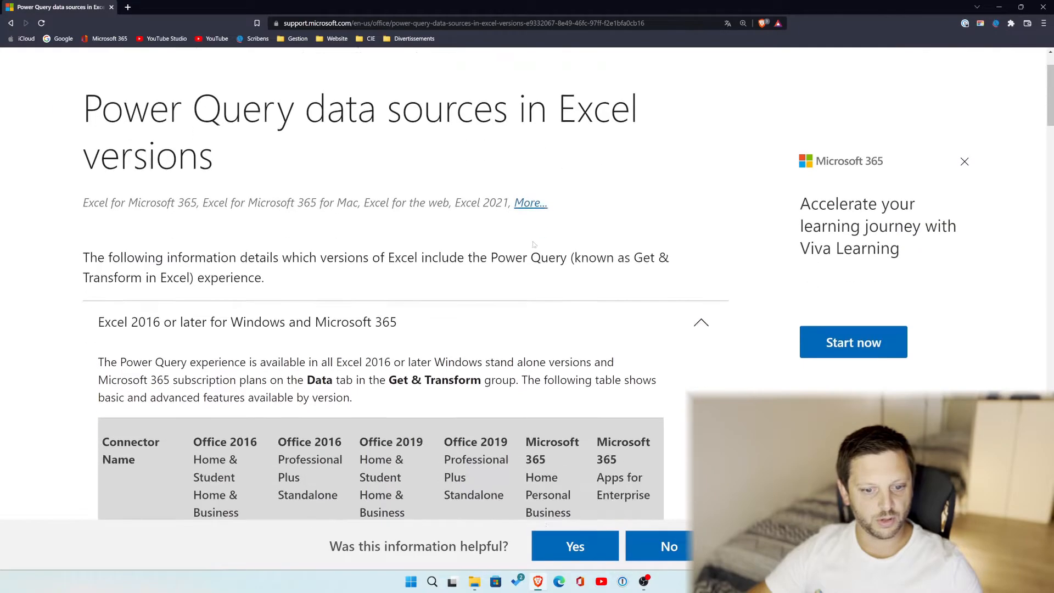
{"action": "scroll", "coordinate": [534, 245], "scroll_direction": "down", "scroll_amount": 3}
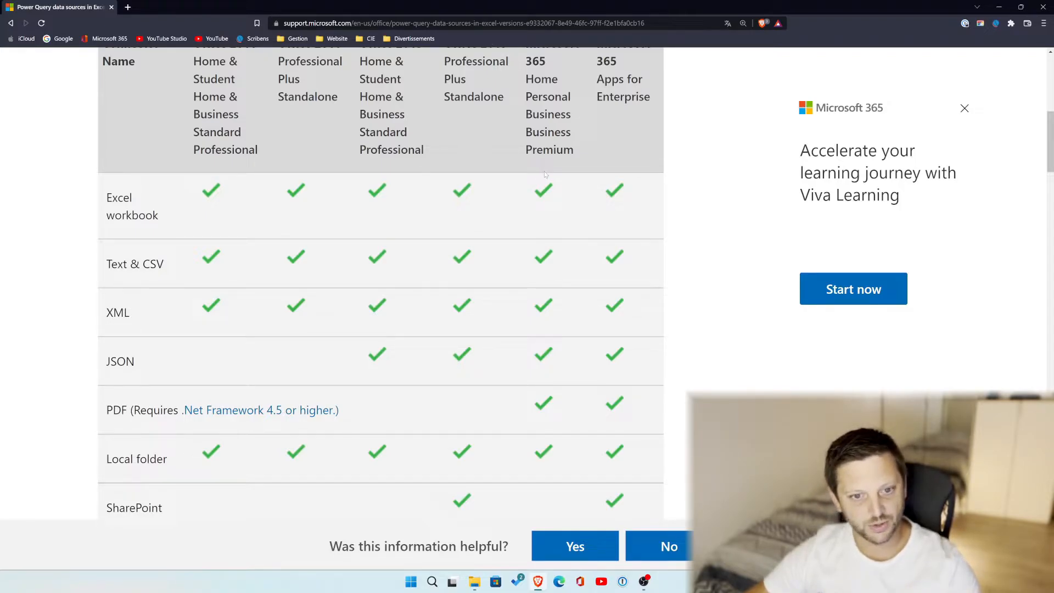
Switch from the browser to Excel and create a blank workbook.
{"action": "left_click", "coordinate": [999, 8]}
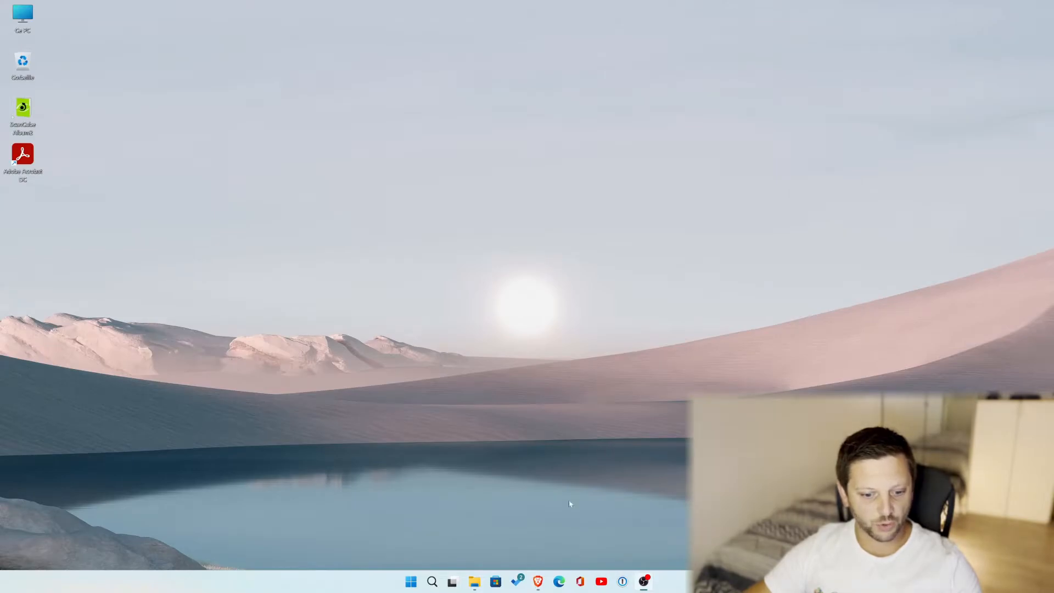
{"action": "left_click", "coordinate": [411, 581]}
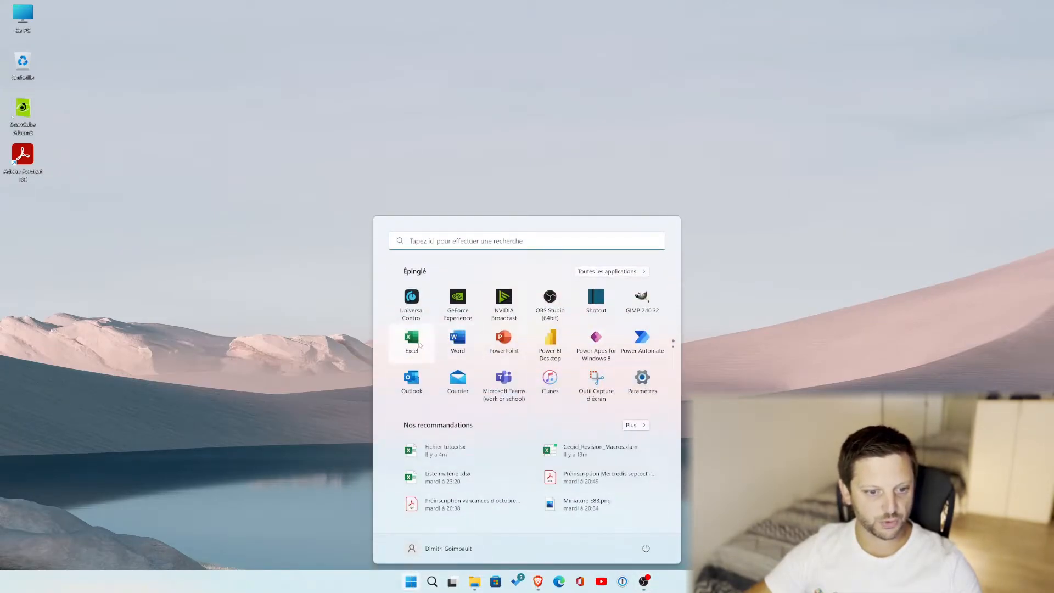
{"action": "left_click", "coordinate": [413, 343]}
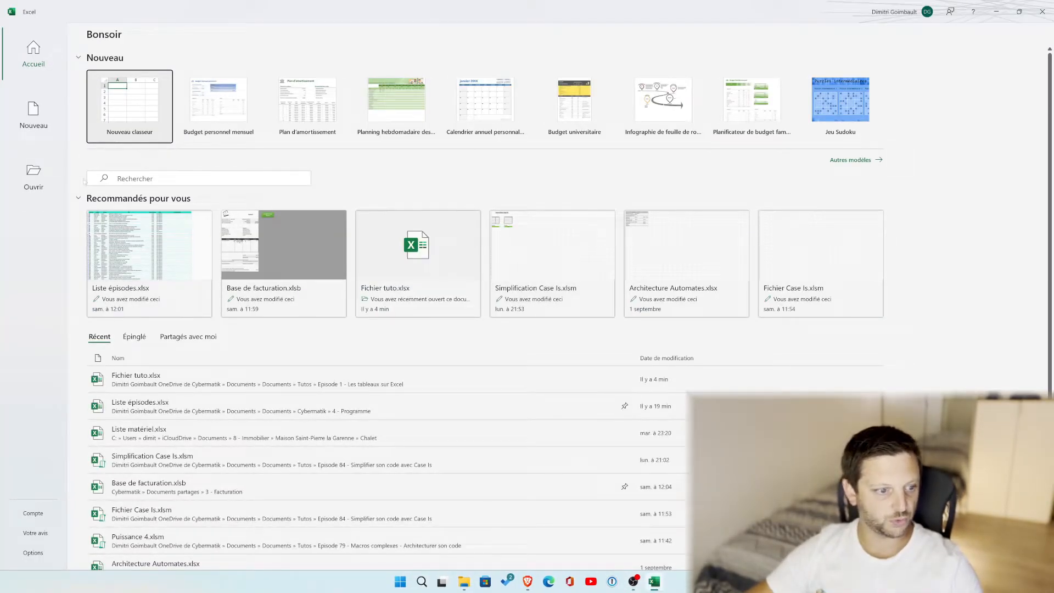
{"action": "left_click", "coordinate": [106, 140]}
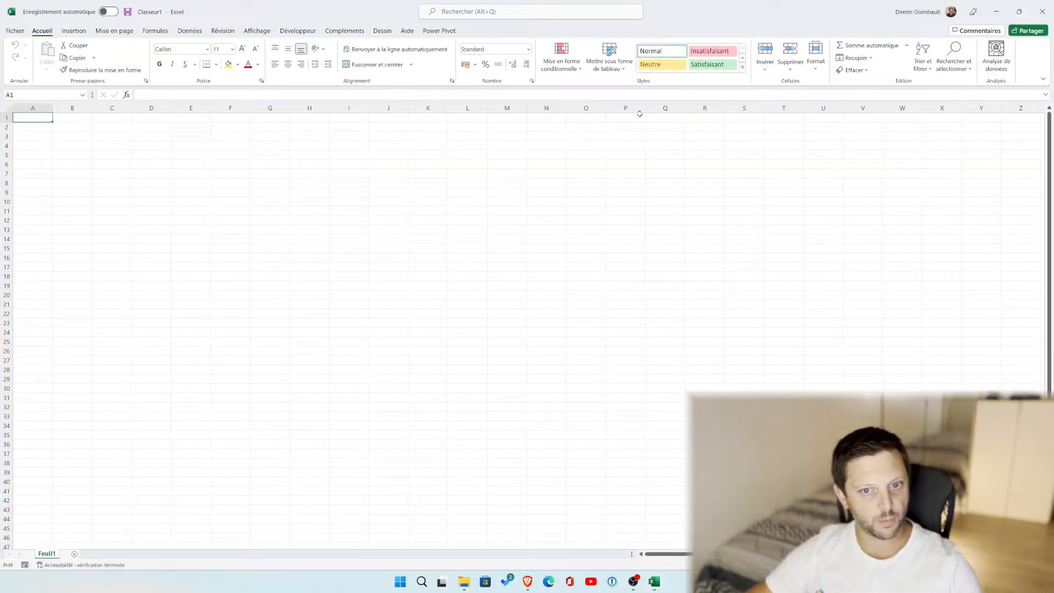
Examine the data source categories Excel offers for importing data, focusing on the Azure sources.
{"action": "left_click", "coordinate": [190, 31]}
{"action": "left_click", "coordinate": [25, 61]}
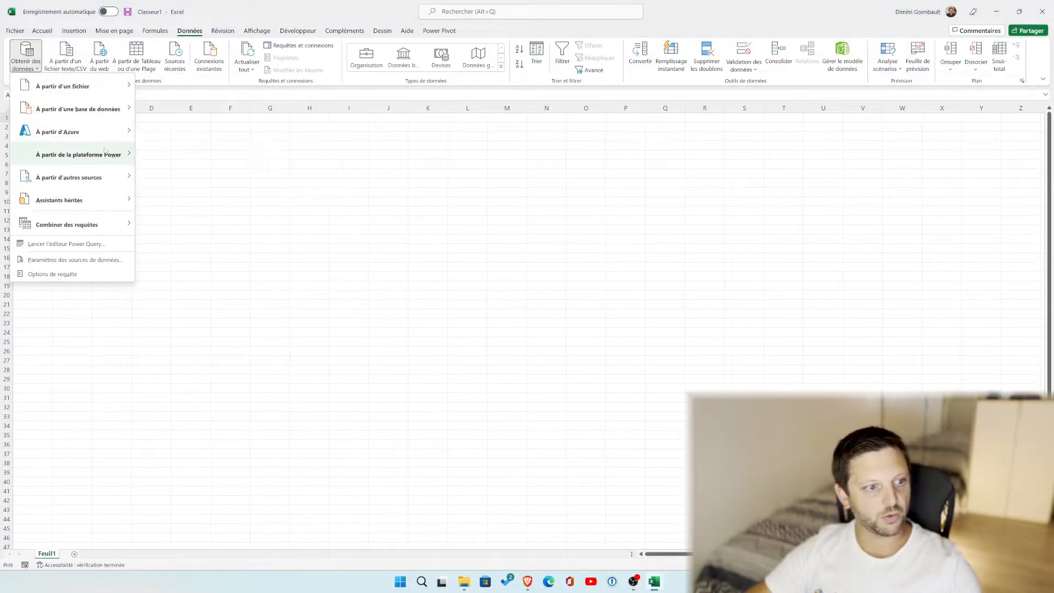
{"action": "mouse_move", "coordinate": [101, 140]}
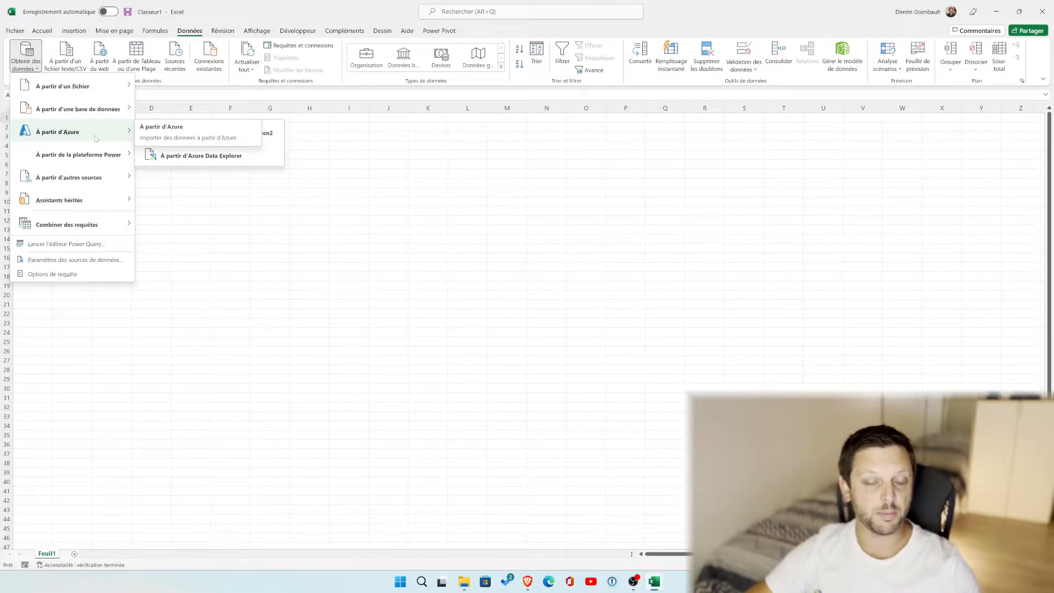
{"action": "left_click", "coordinate": [343, 259]}
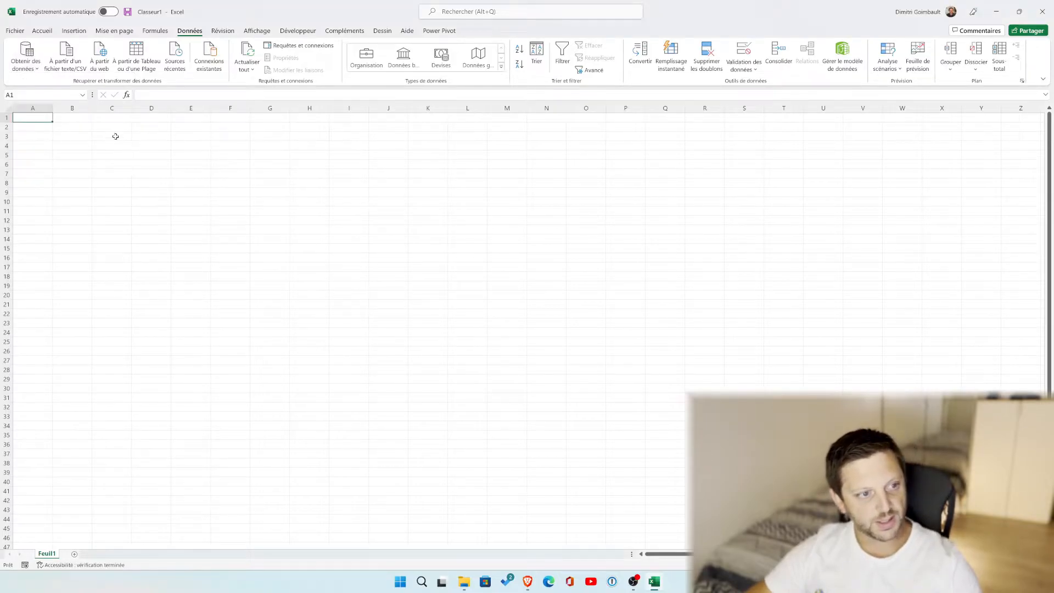
{"action": "left_click", "coordinate": [39, 71]}
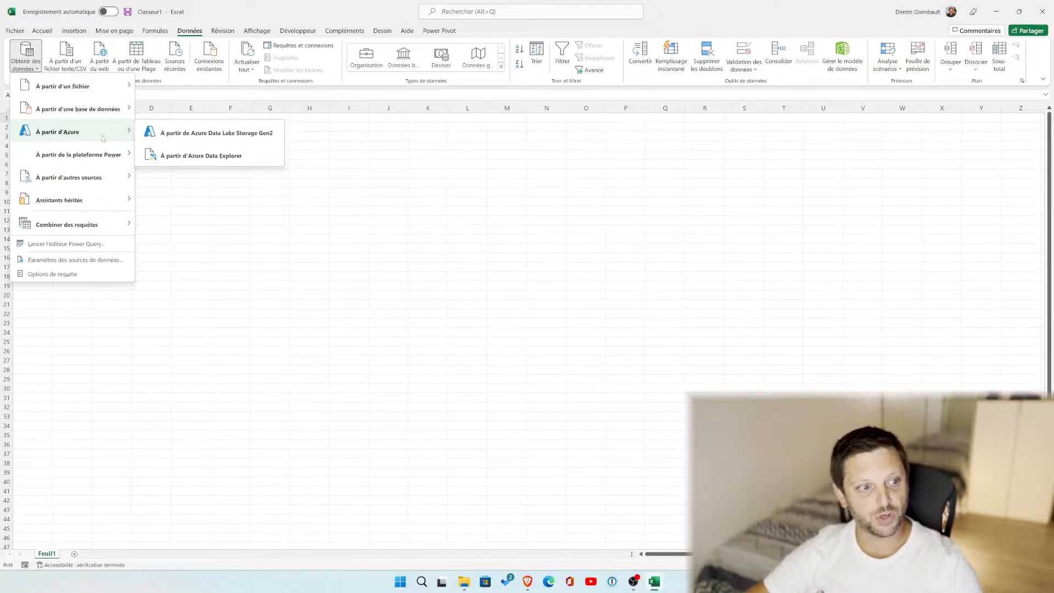
{"action": "mouse_move", "coordinate": [95, 145]}
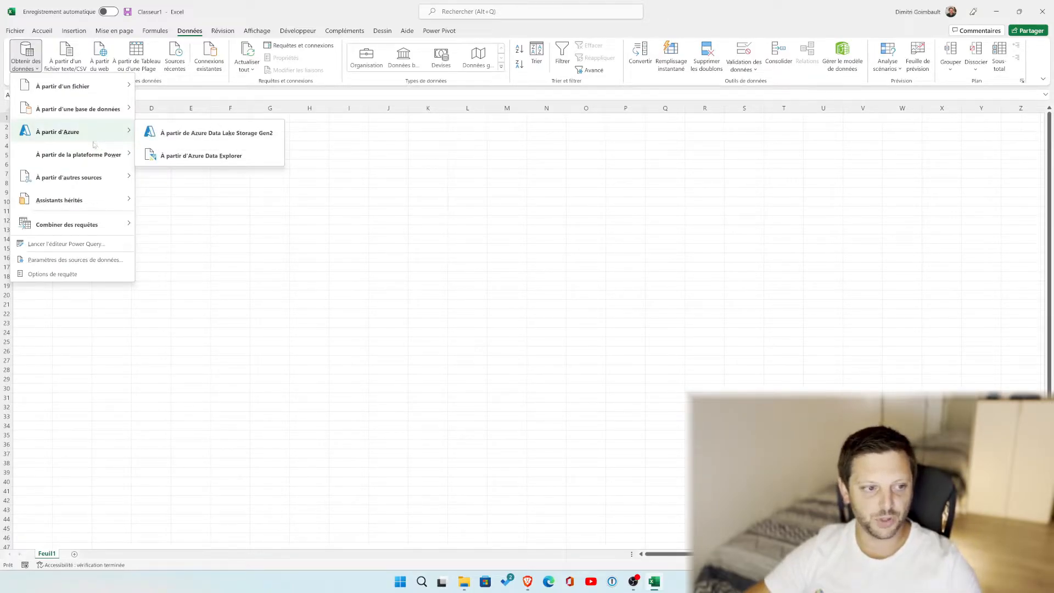
{"action": "left_click", "coordinate": [291, 236]}
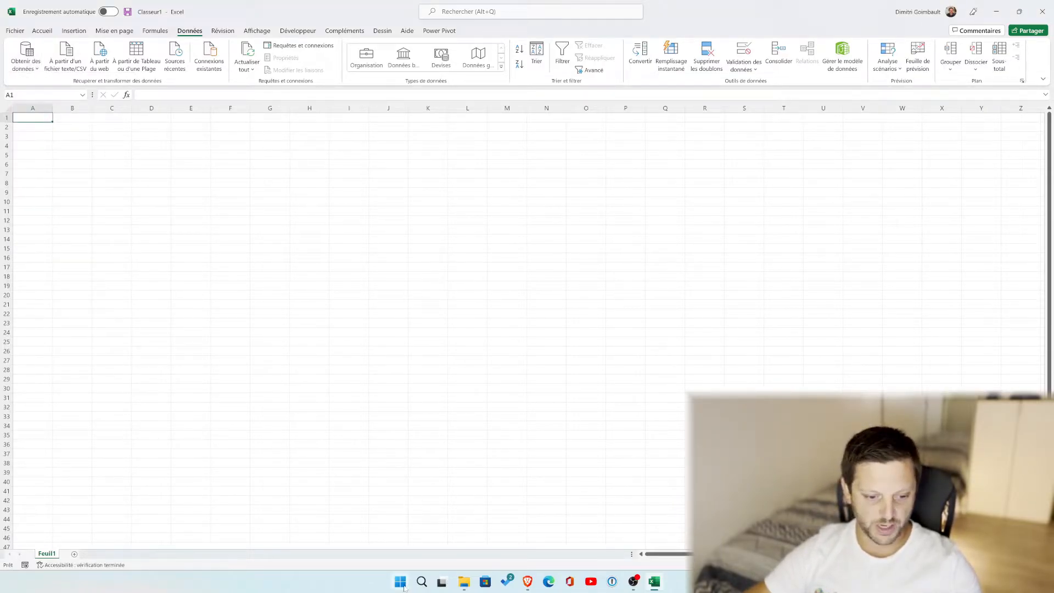
Look up Power BI Desktop in the Microsoft Store, view its product page and close the store.
{"action": "left_click", "coordinate": [484, 583]}
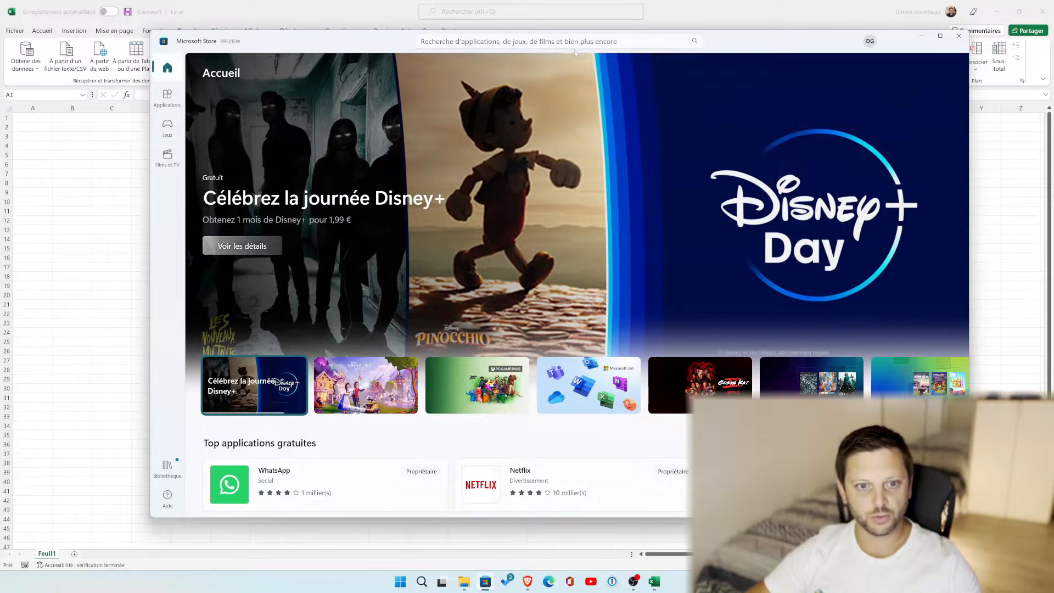
{"action": "left_click", "coordinate": [575, 44]}
{"action": "type", "text": "power bi"}
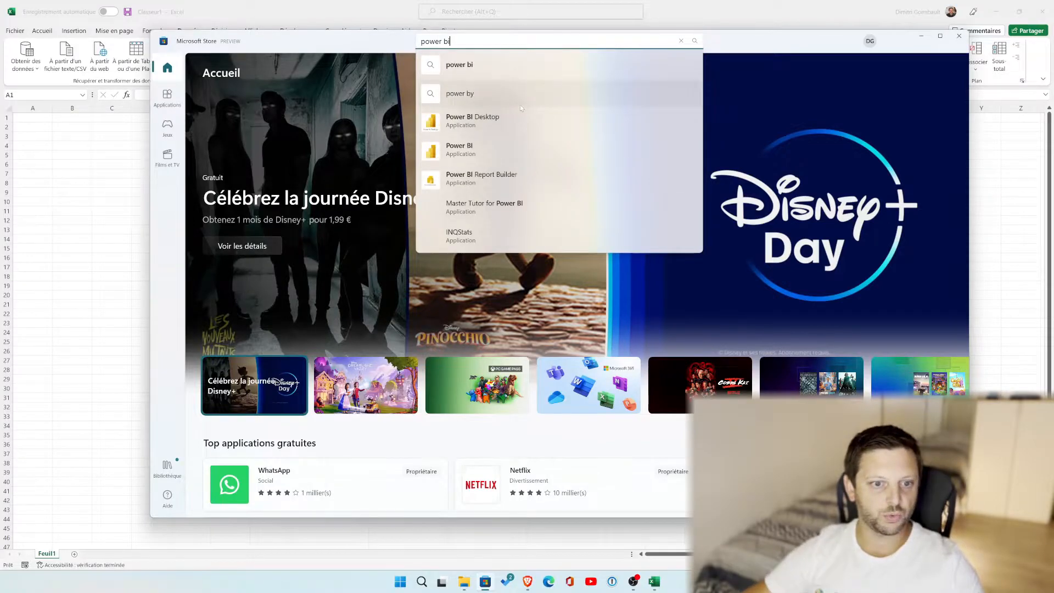
{"action": "left_click", "coordinate": [521, 101]}
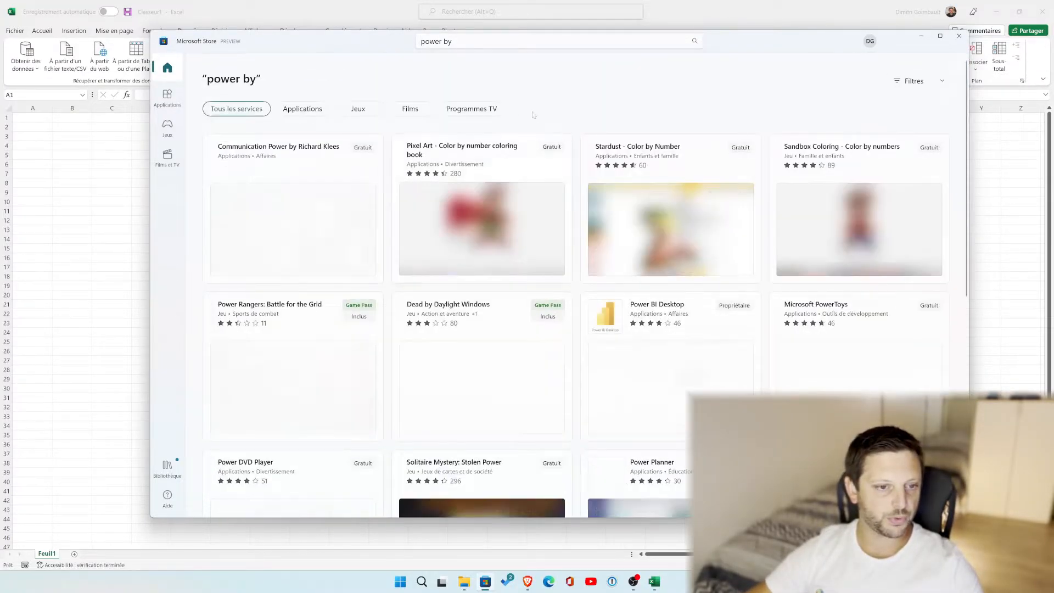
{"action": "left_click", "coordinate": [657, 304]}
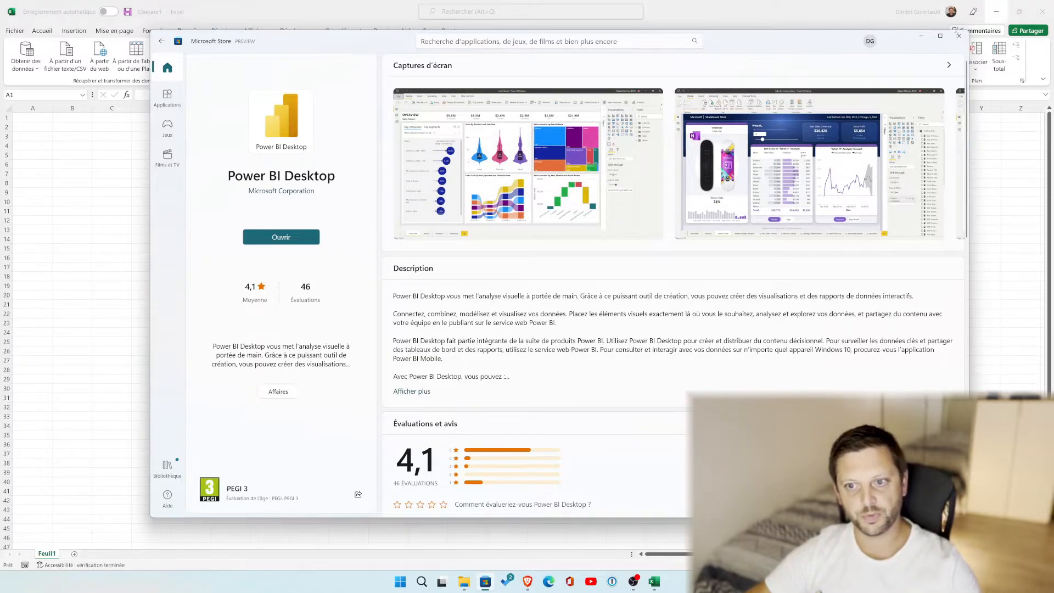
{"action": "left_click", "coordinate": [958, 36]}
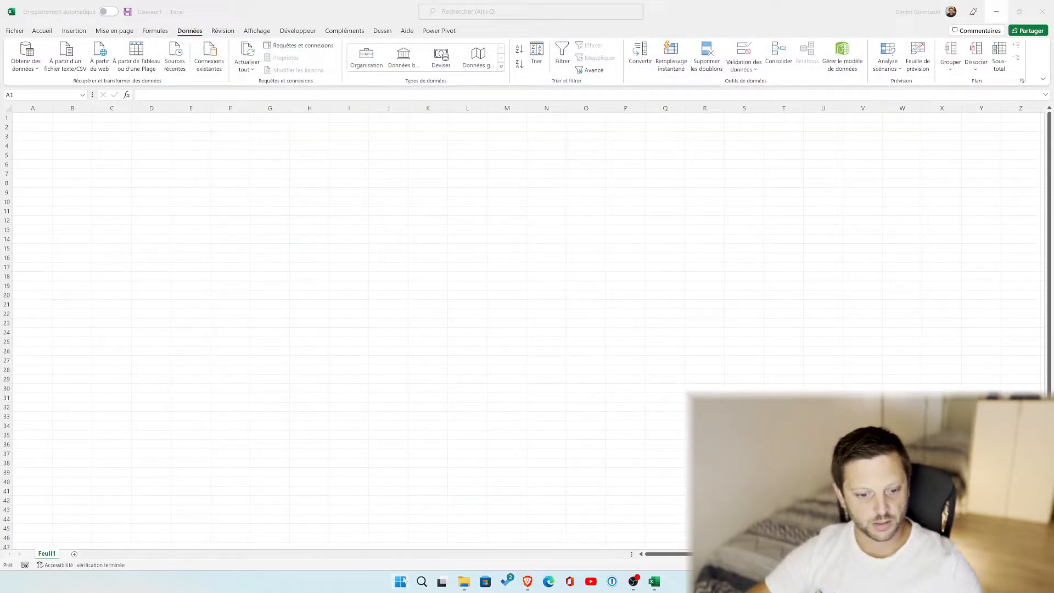
Launch Power BI Desktop, dismiss its start page and try to open the Power Query Editor for transforming data.
{"action": "key", "text": "super"}
{"action": "left_click", "coordinate": [550, 346]}
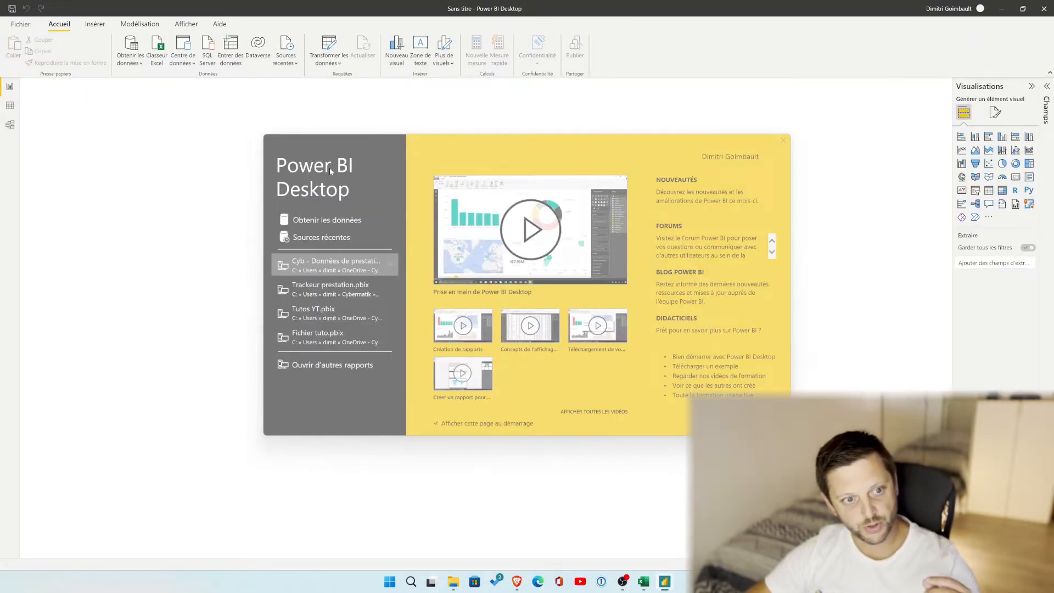
{"action": "left_click", "coordinate": [783, 140]}
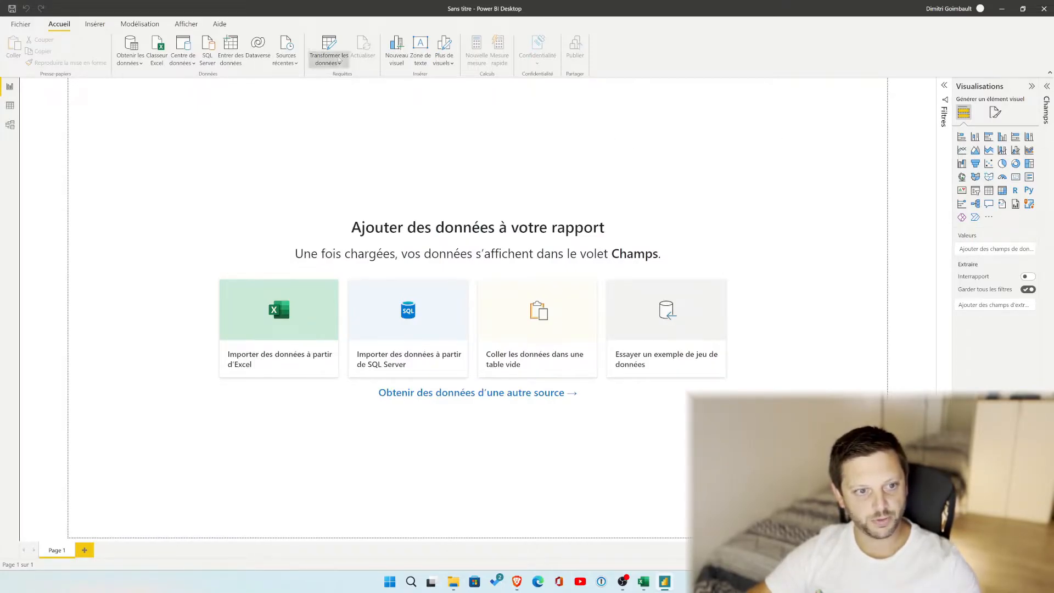
{"action": "left_click", "coordinate": [339, 61]}
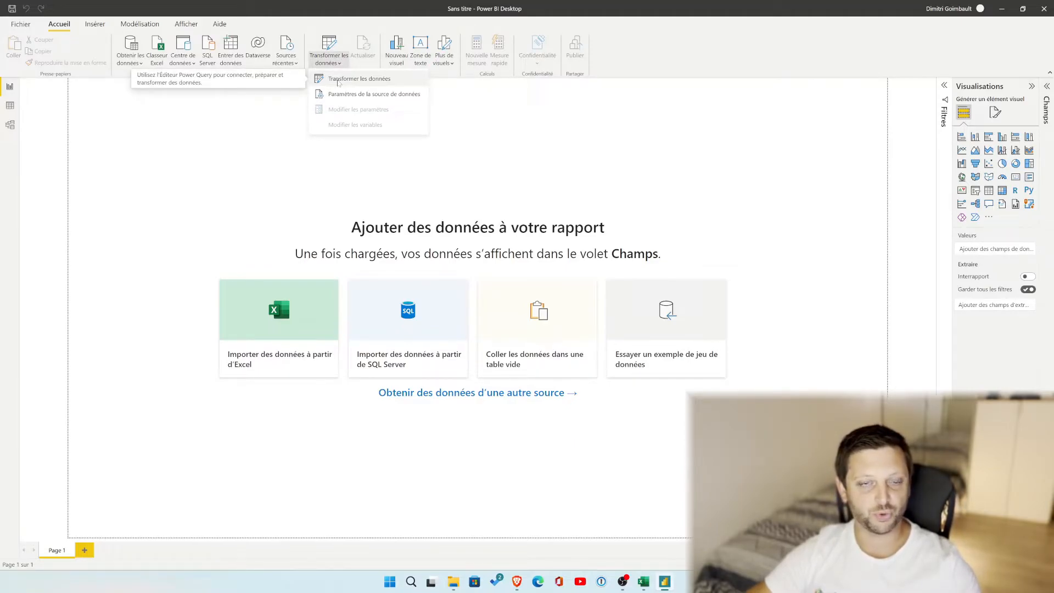
{"action": "left_click", "coordinate": [338, 81]}
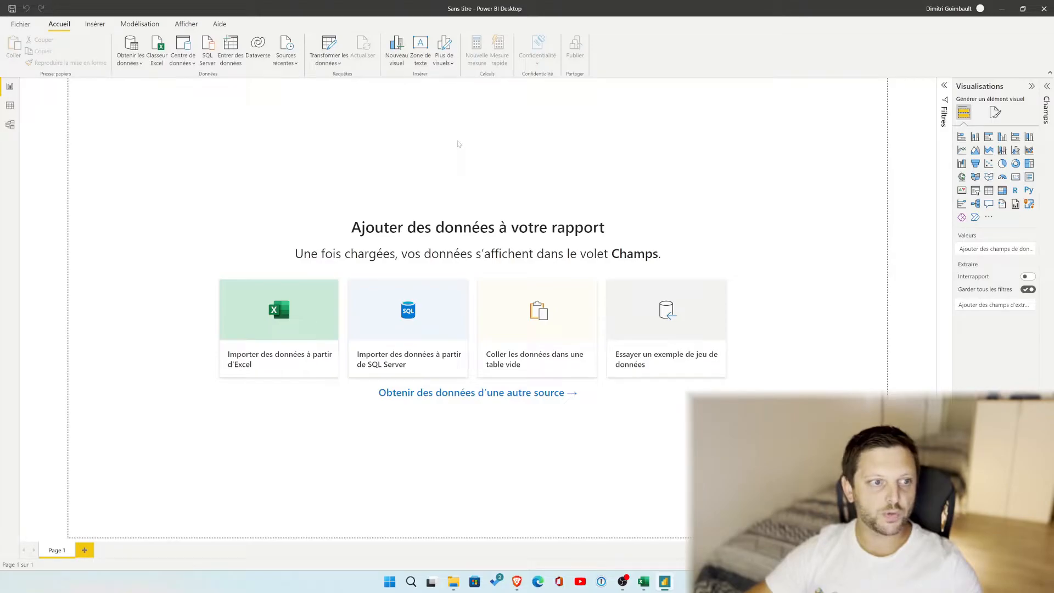
Browse Power BI's full connector list, search it for "sharepoint" and start a connection with the SharePoint Folder connector.
{"action": "left_click", "coordinate": [130, 59]}
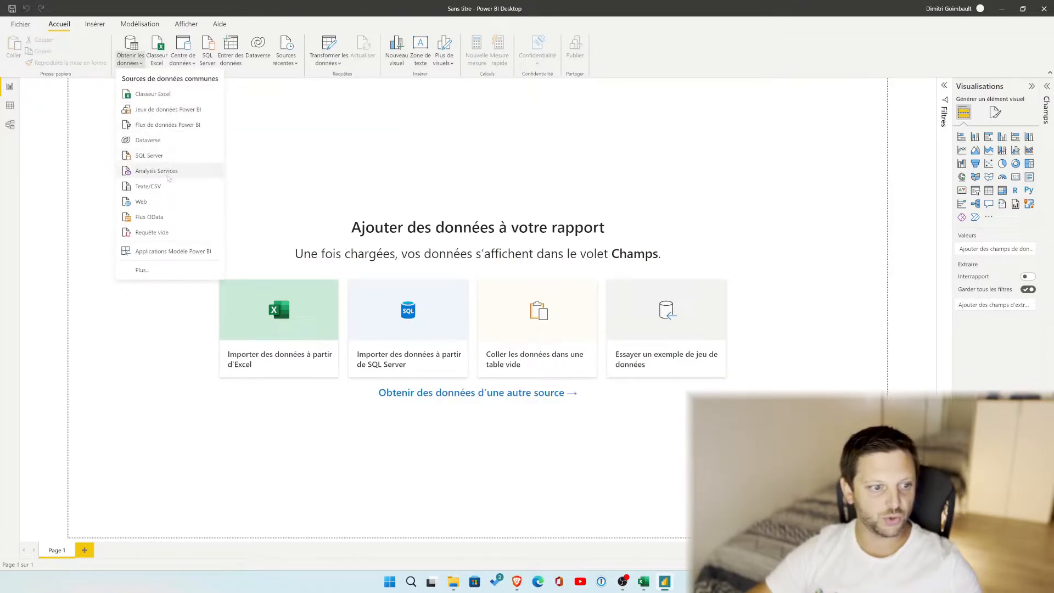
{"action": "left_click", "coordinate": [142, 270]}
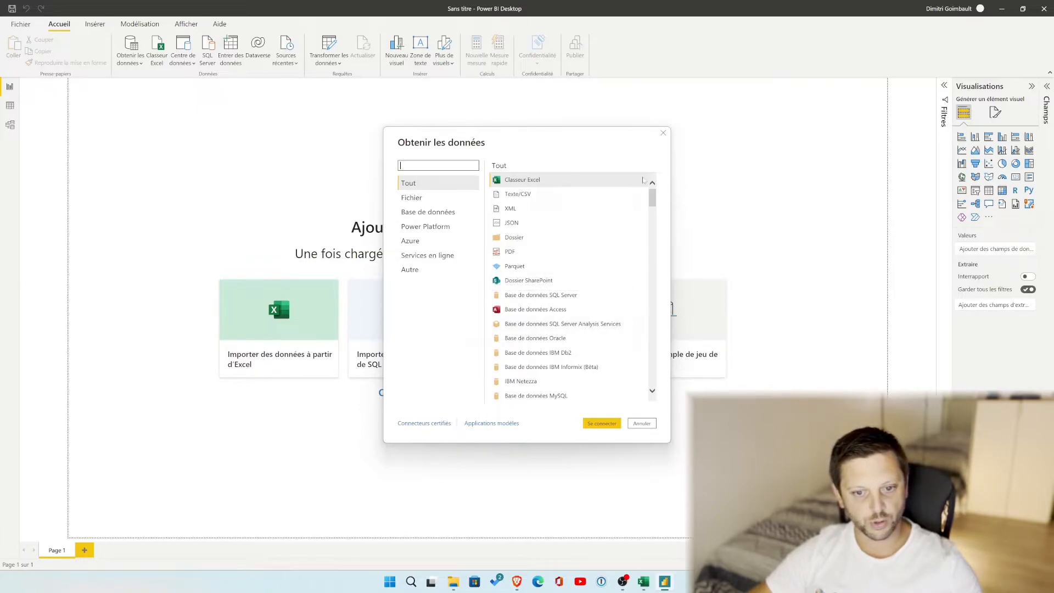
{"action": "left_click_drag", "start_coordinate": [659, 197], "coordinate": [655, 265]}
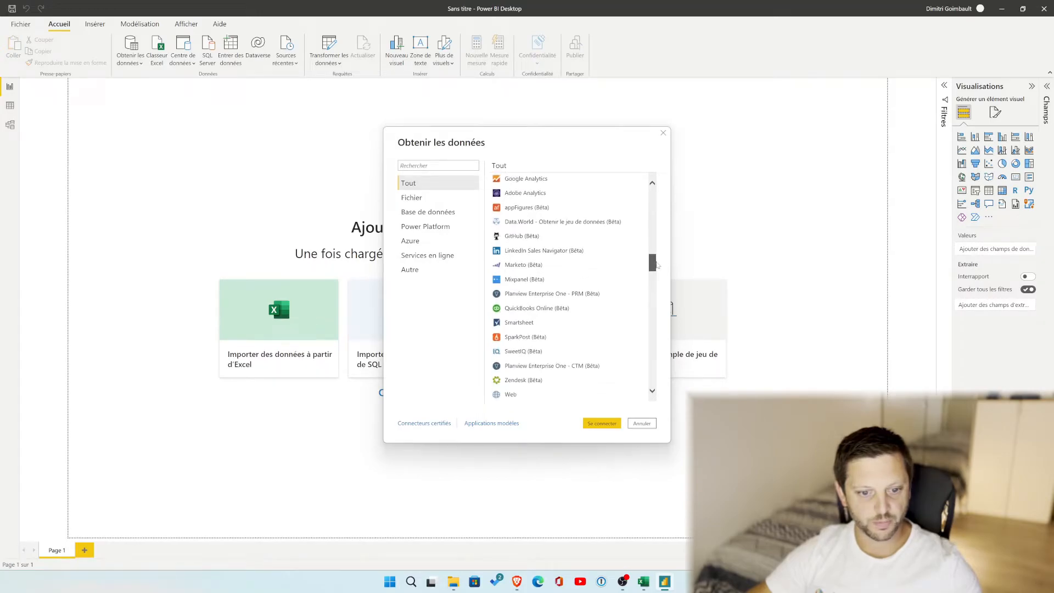
{"action": "left_click", "coordinate": [437, 165]}
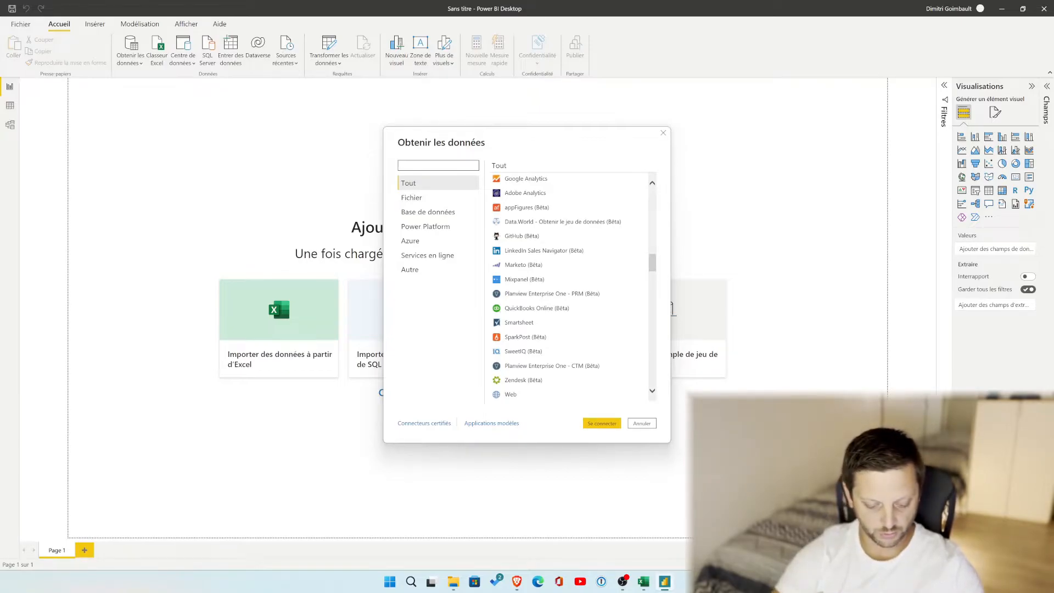
{"action": "type", "text": "sharepoint"}
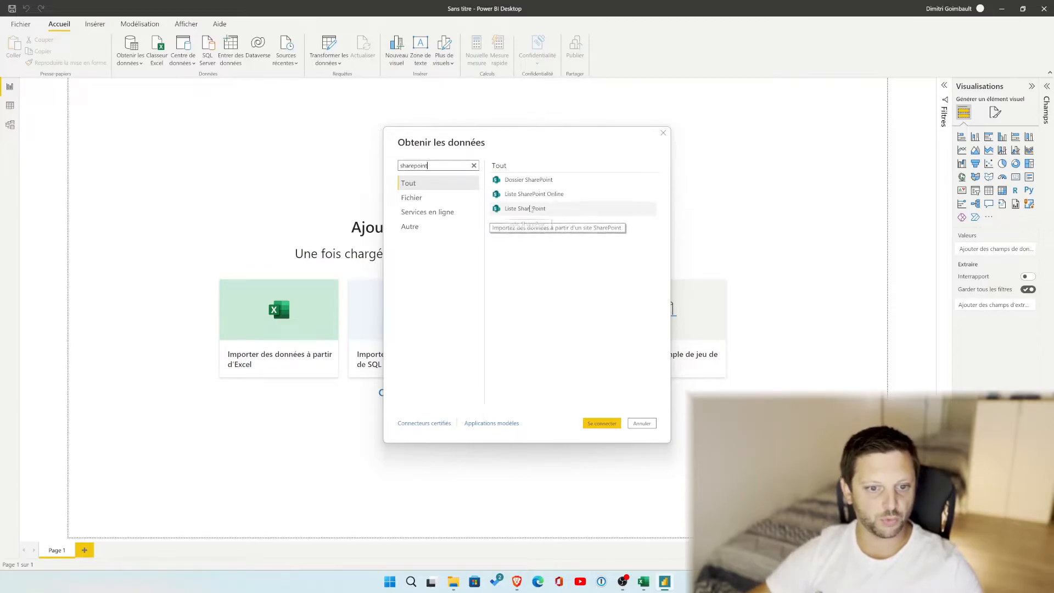
{"action": "left_click", "coordinate": [544, 181]}
{"action": "left_click", "coordinate": [603, 424]}
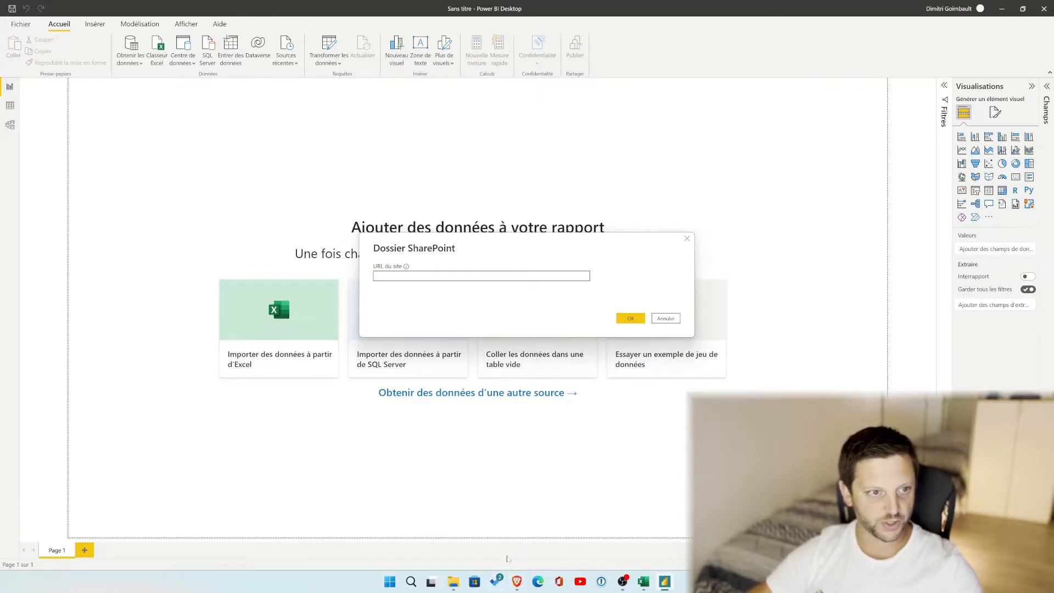
Switch to the browser and open the Tuto import Excel folder in the Tutos SharePoint site's documents.
{"action": "left_click", "coordinate": [517, 583]}
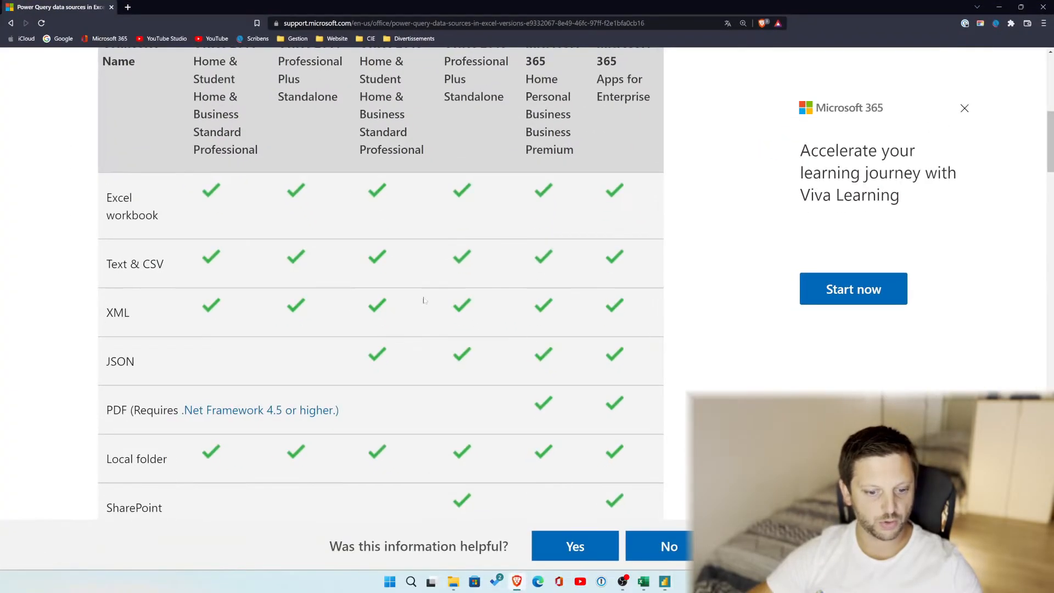
{"action": "left_click", "coordinate": [126, 8]}
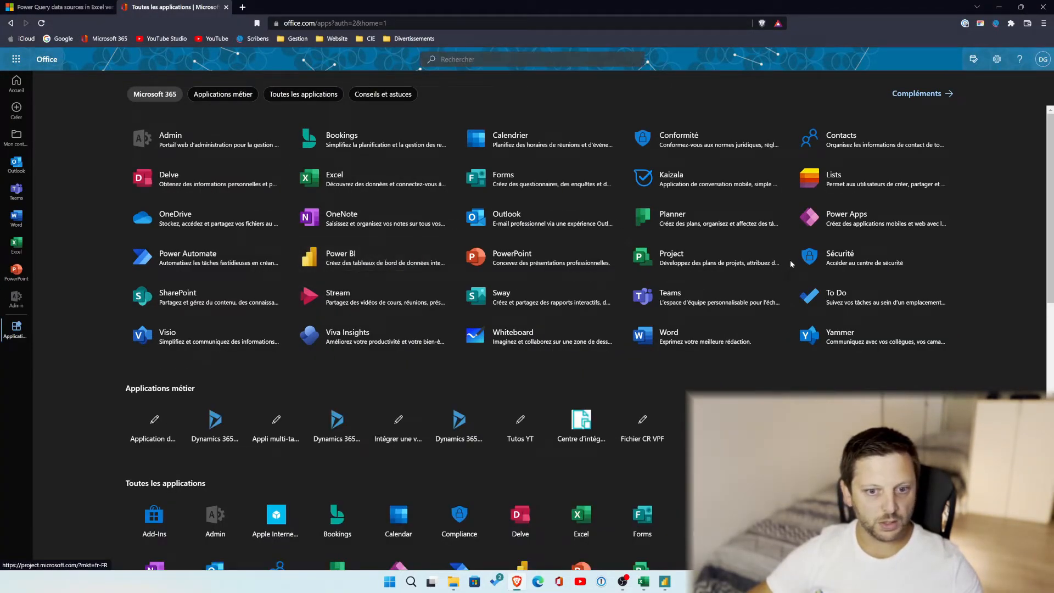
{"action": "left_click", "coordinate": [259, 298]}
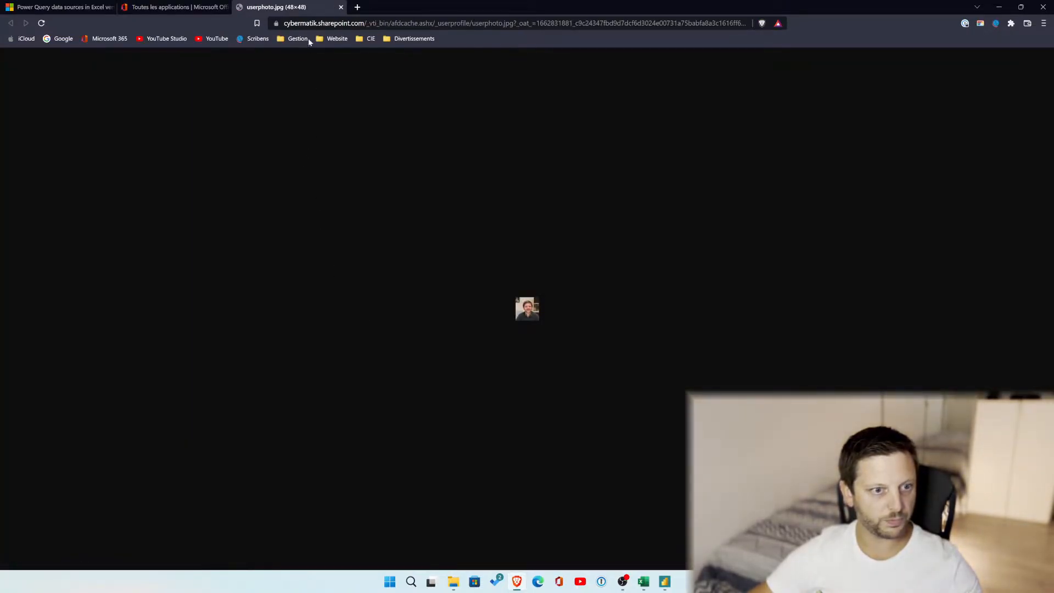
{"action": "left_click", "coordinate": [341, 7]}
{"action": "left_click", "coordinate": [279, 287]}
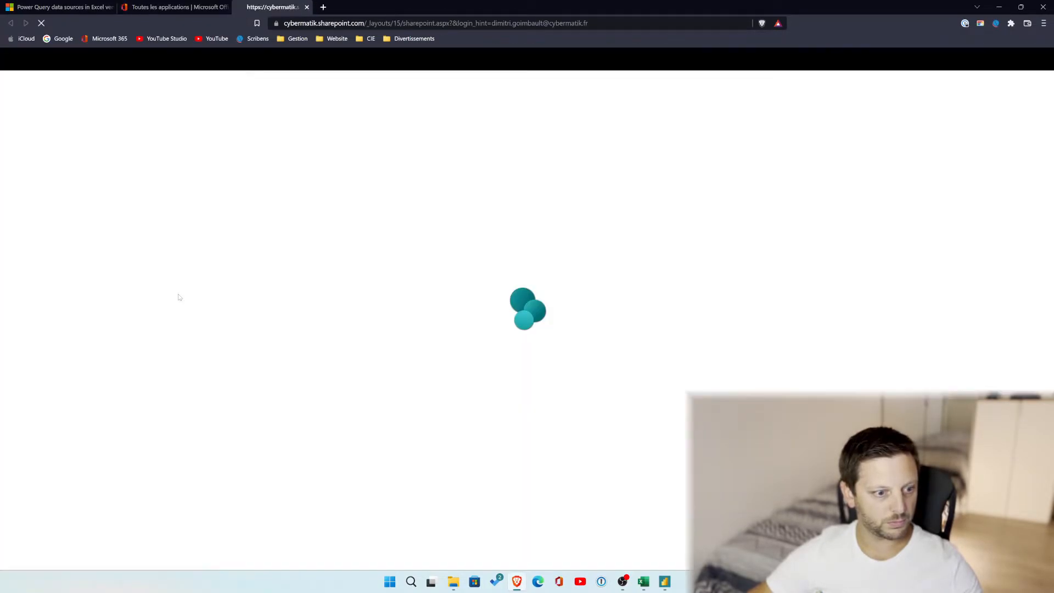
{"action": "left_click", "coordinate": [60, 191]}
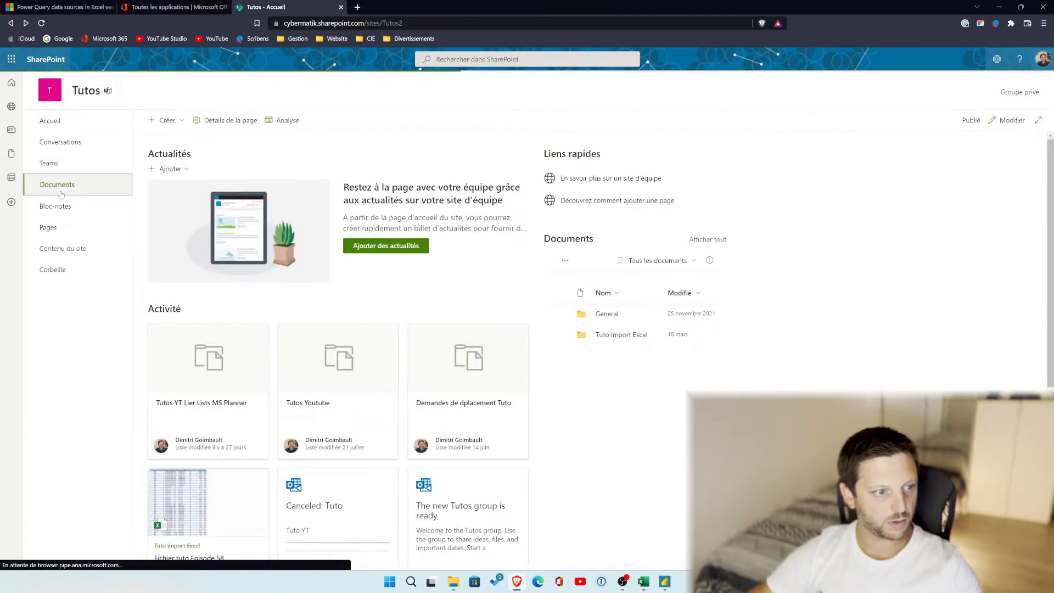
{"action": "left_click", "coordinate": [216, 249]}
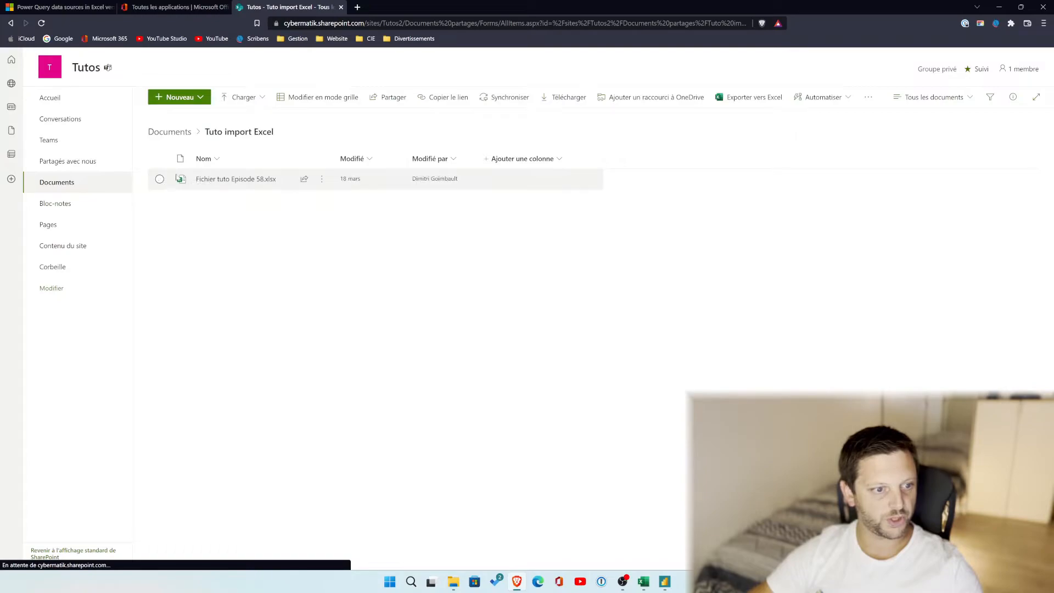
{"action": "left_click", "coordinate": [439, 23]}
{"action": "left_click", "coordinate": [424, 23]}
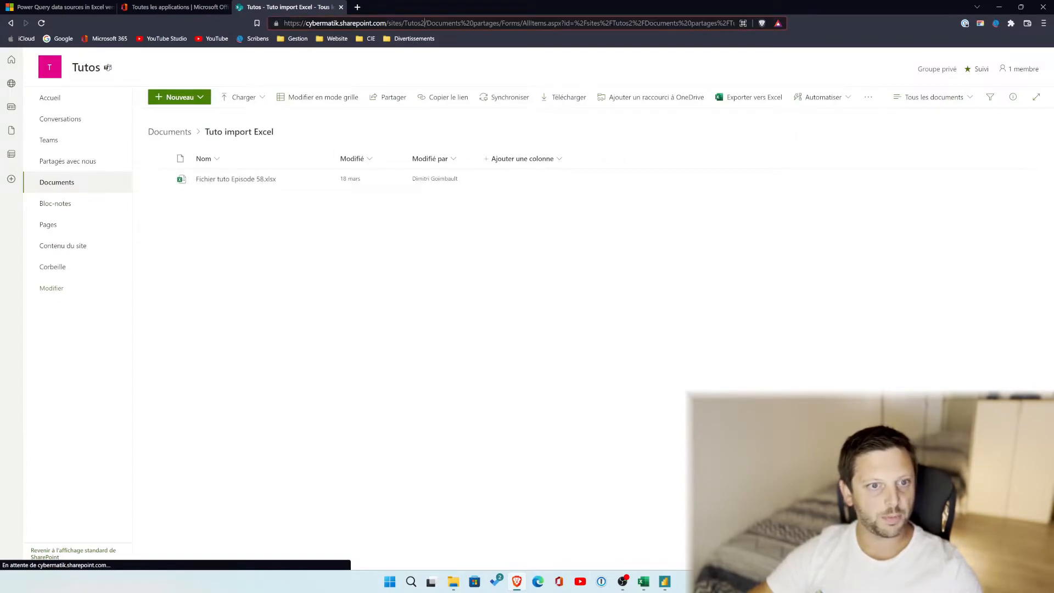
{"action": "left_click_drag", "start_coordinate": [424, 23], "coordinate": [284, 23]}
{"action": "key", "text": "ctrl+c"}
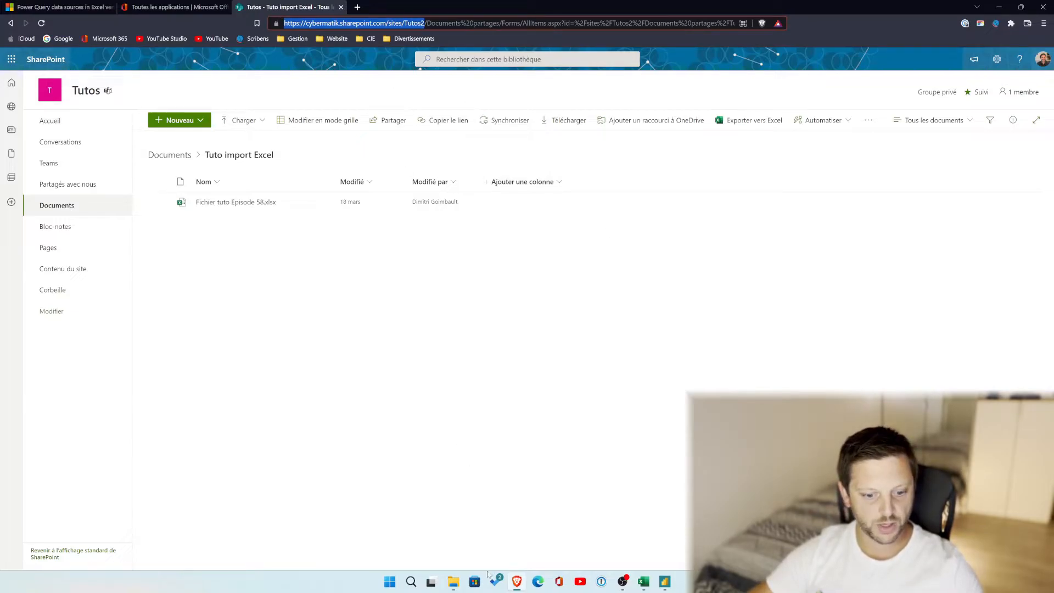
{"action": "key", "text": "alt+Tab"}
{"action": "key", "text": "ctrl+v"}
{"action": "left_click", "coordinate": [636, 323]}
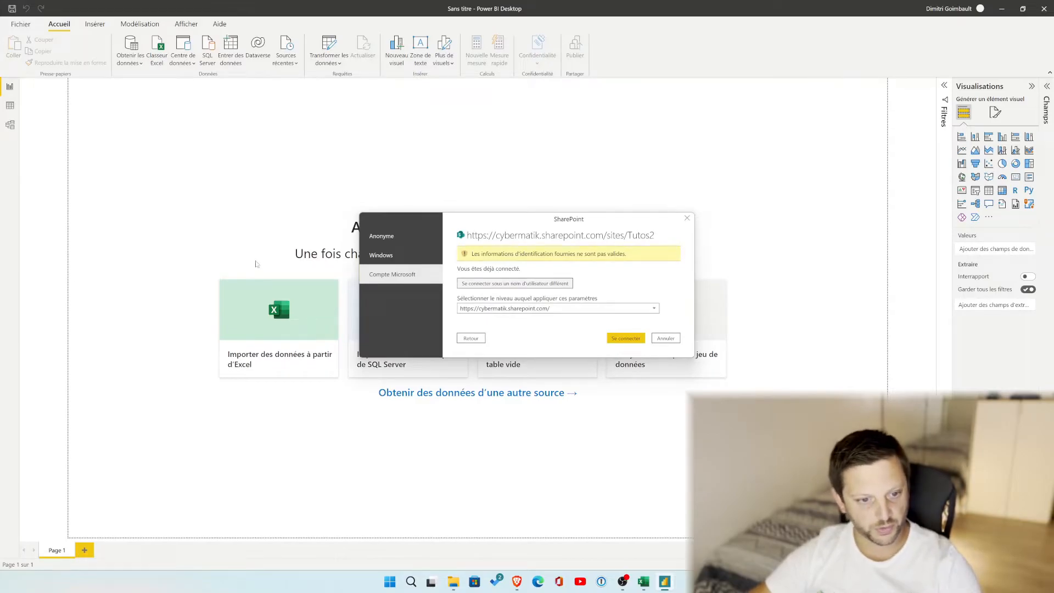
Sign in to SharePoint again with the connected work account and open the site's file list for transformation in Power Query Editor.
{"action": "left_click", "coordinate": [494, 283]}
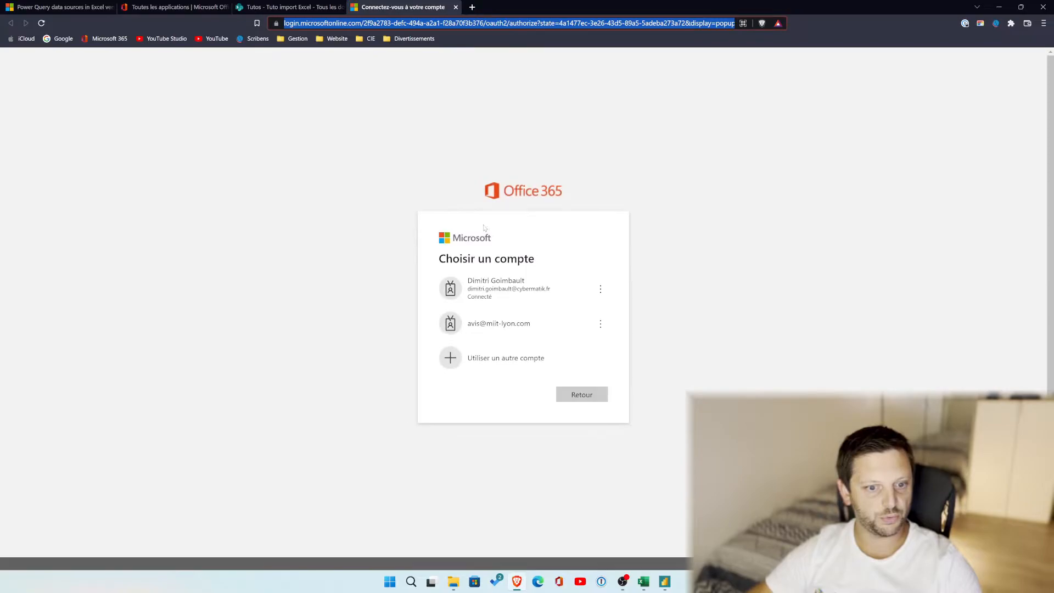
{"action": "left_click", "coordinate": [508, 285]}
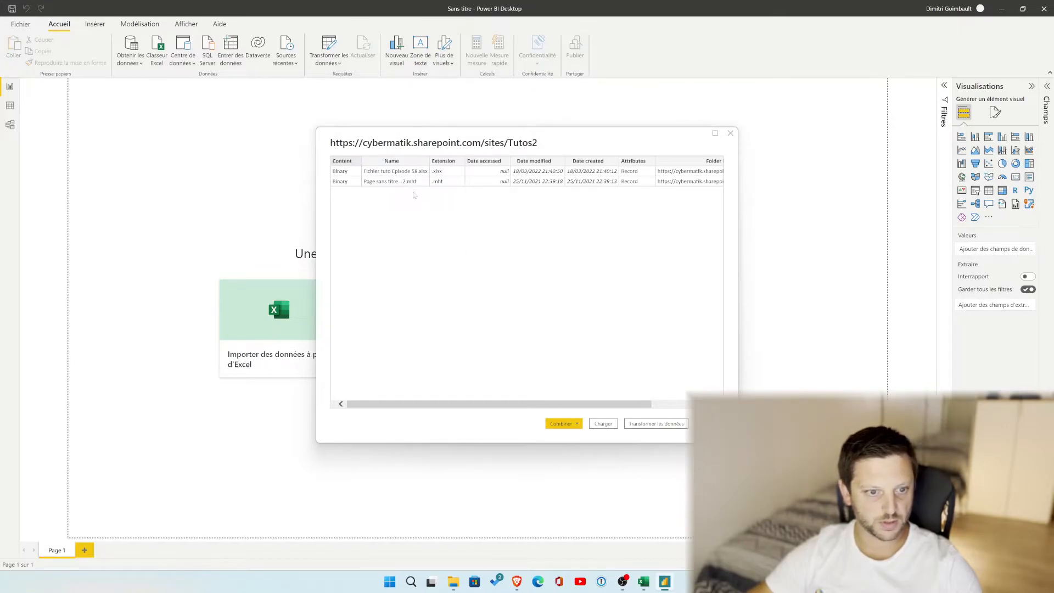
{"action": "left_click", "coordinate": [657, 423]}
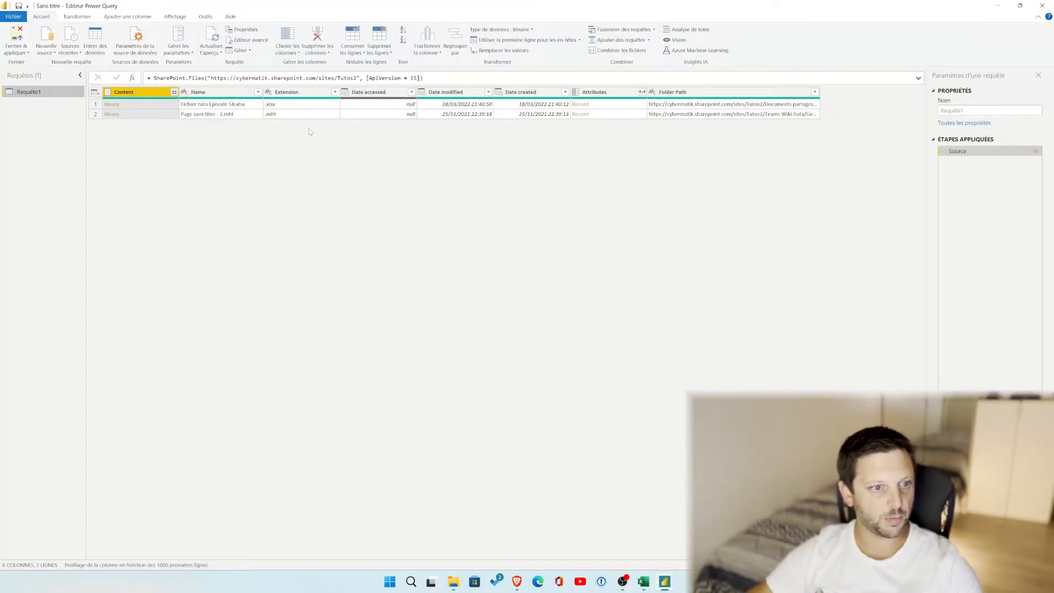
Open the content of Fichier tuto Episode 58.xlsx and copy the query's entire M code from the Advanced Editor.
{"action": "left_click", "coordinate": [110, 104]}
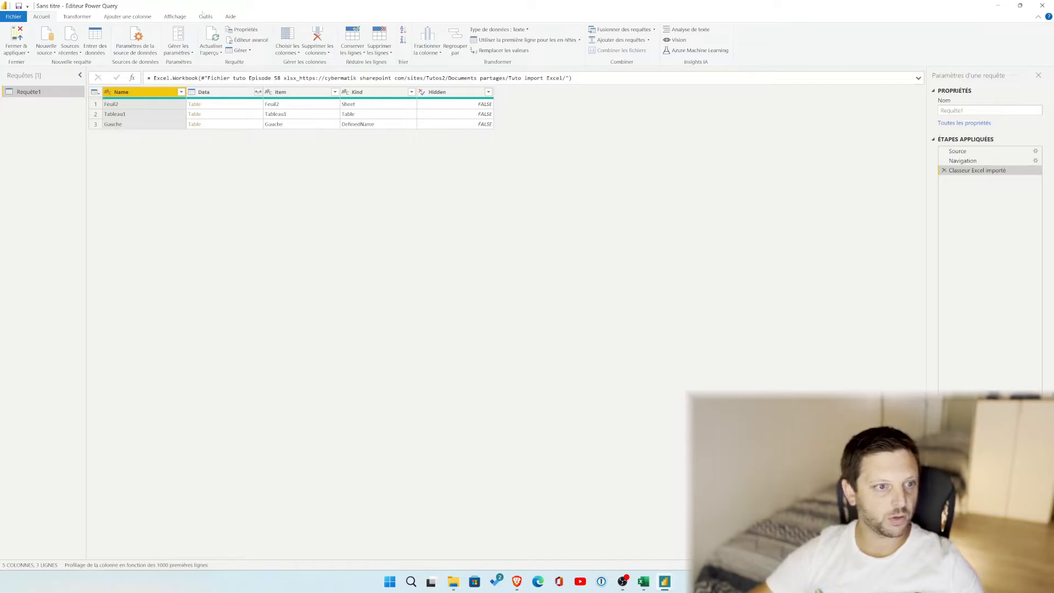
{"action": "left_click", "coordinate": [206, 17]}
{"action": "left_click", "coordinate": [174, 17]}
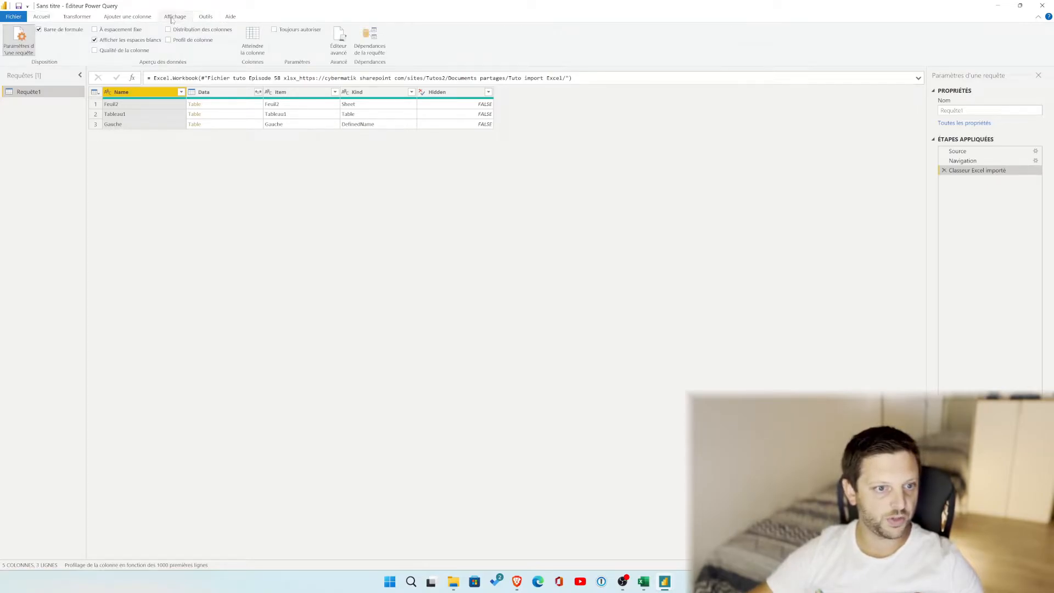
{"action": "left_click", "coordinate": [337, 39]}
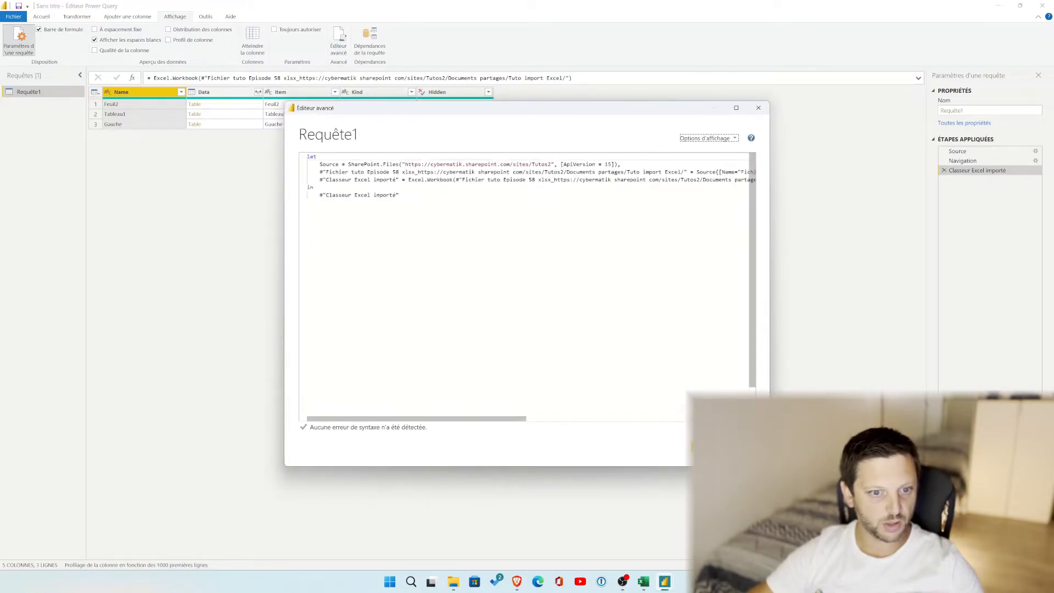
{"action": "left_click_drag", "start_coordinate": [308, 160], "coordinate": [399, 195]}
{"action": "key", "text": "ctrl+c"}
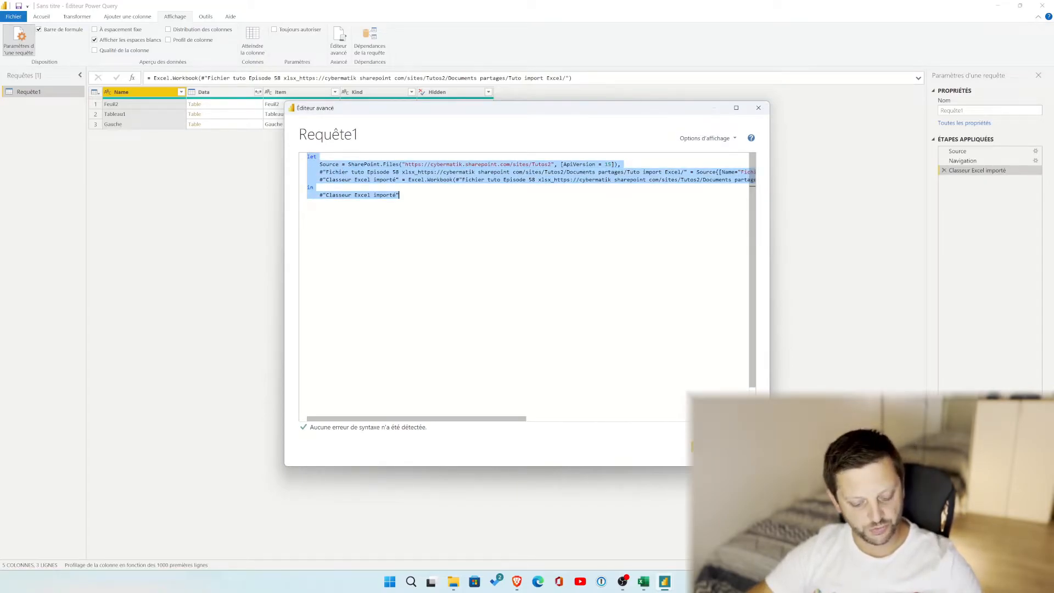
Switch to Excel, create a blank query and replace its default code with the copied M code in the Advanced Editor.
{"action": "left_click", "coordinate": [644, 582]}
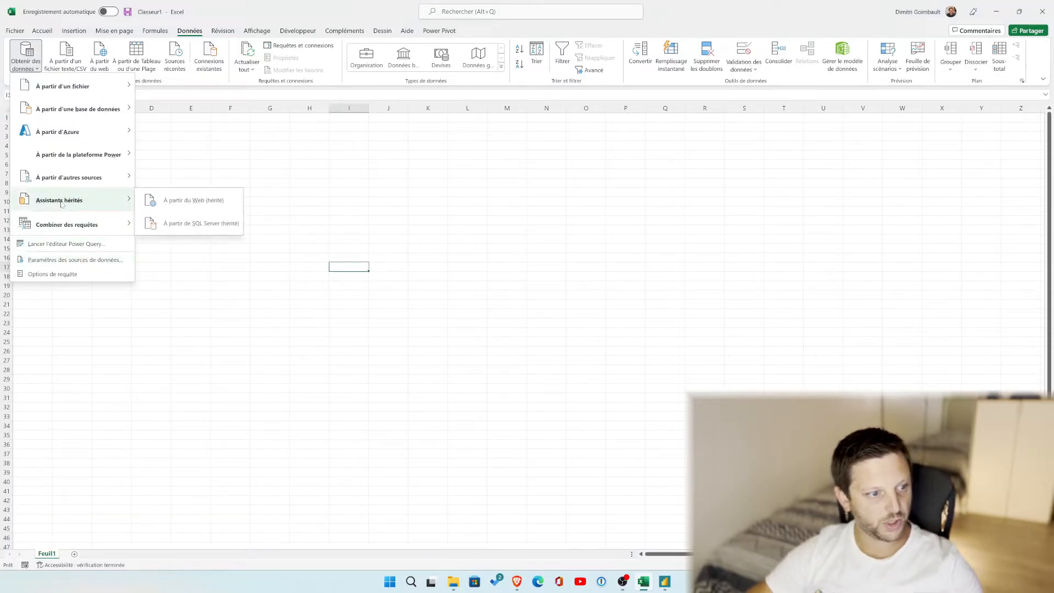
{"action": "mouse_move", "coordinate": [77, 177]}
{"action": "left_click", "coordinate": [198, 315]}
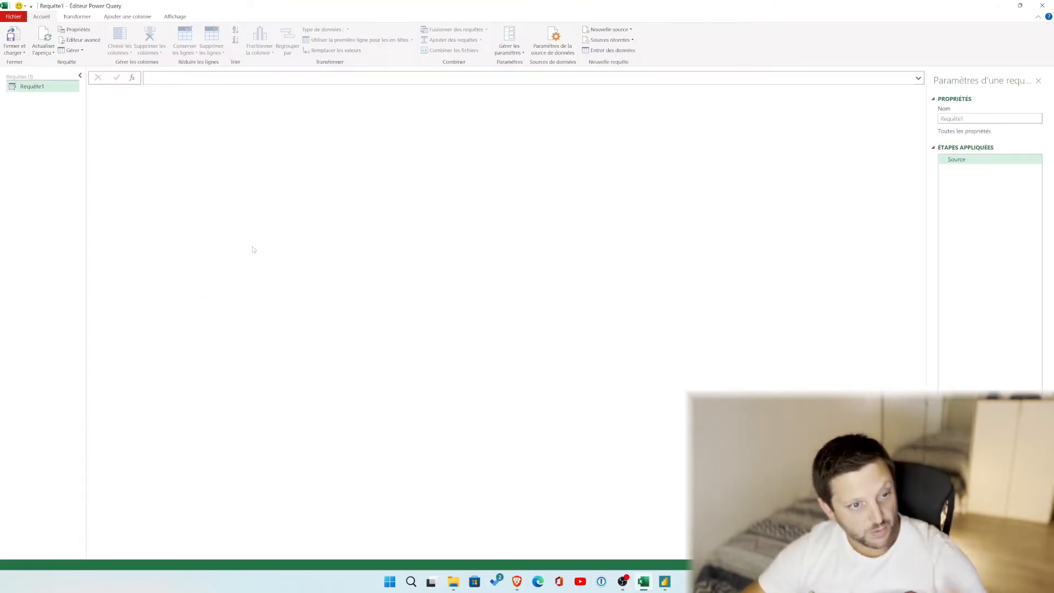
{"action": "left_click", "coordinate": [171, 17]}
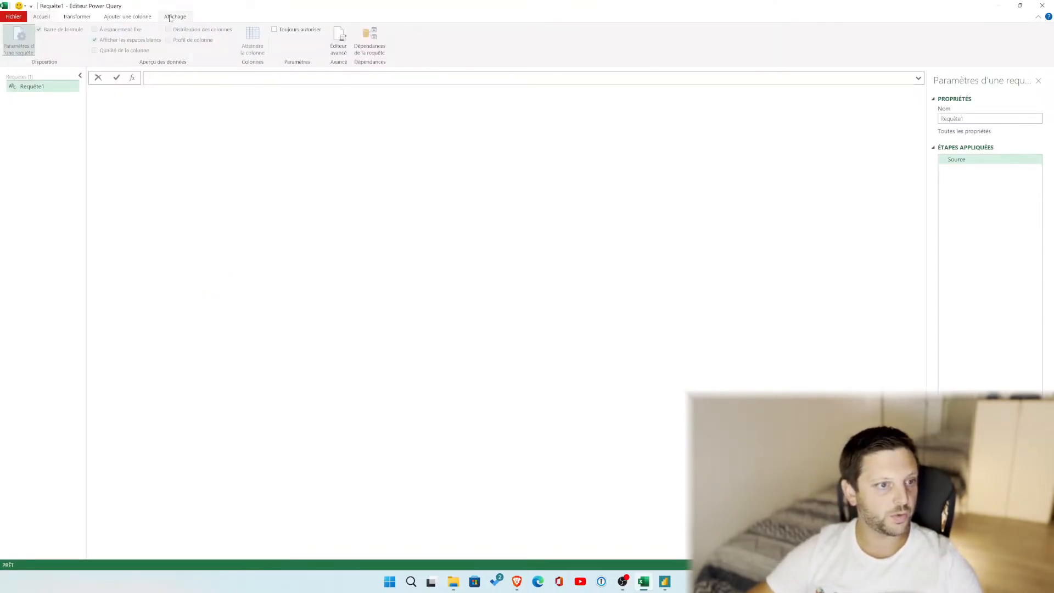
{"action": "left_click", "coordinate": [343, 42]}
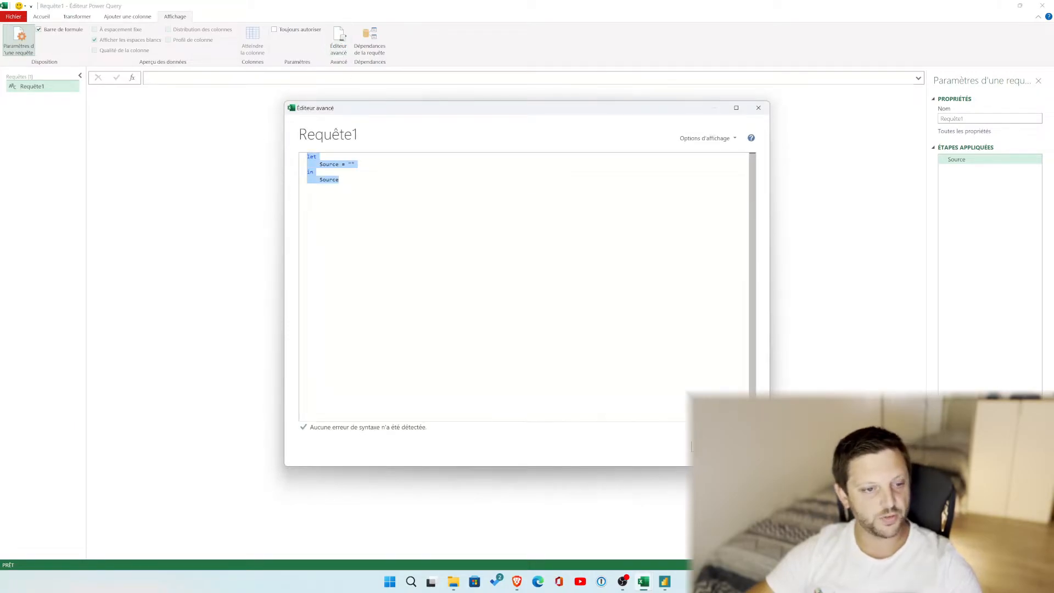
{"action": "key", "text": "ctrl+v"}
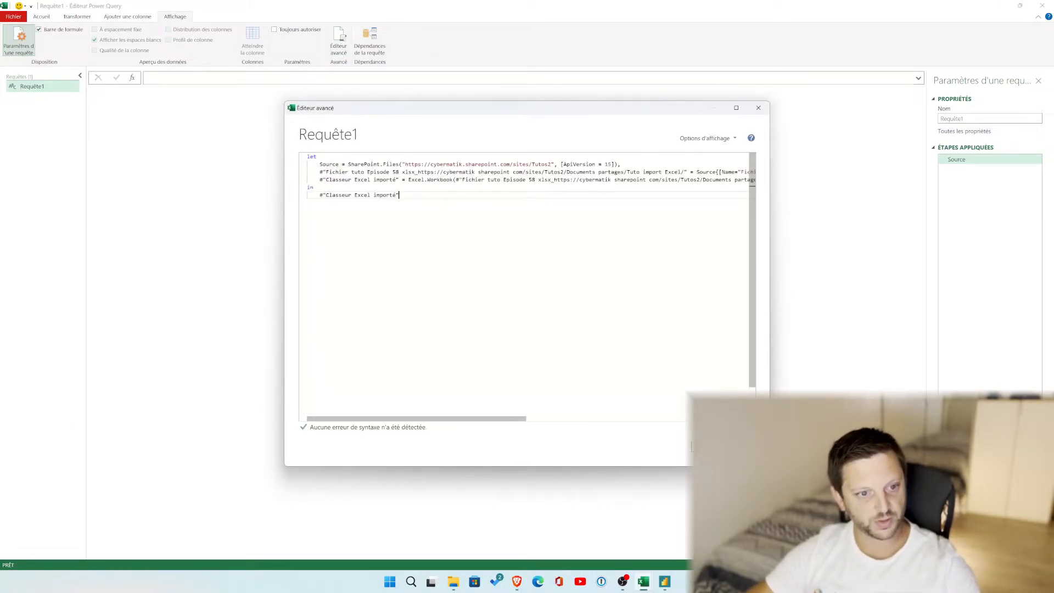
{"action": "left_click", "coordinate": [719, 449]}
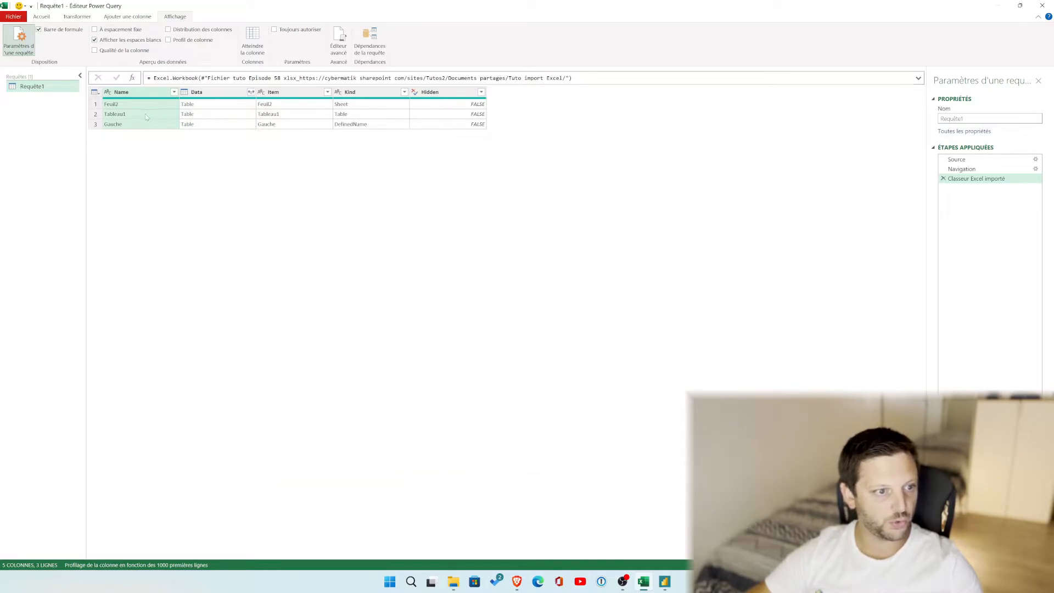
Drill into the Tableau1 table of the imported workbook and load the query into the Excel workbook.
{"action": "left_click", "coordinate": [188, 115]}
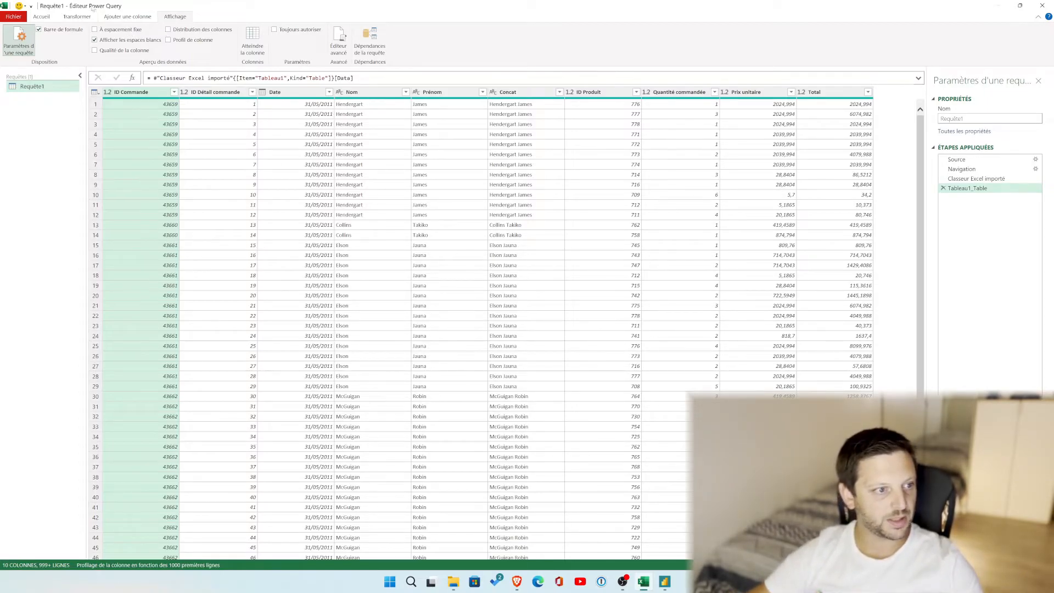
{"action": "left_click", "coordinate": [41, 17]}
{"action": "left_click", "coordinate": [13, 49]}
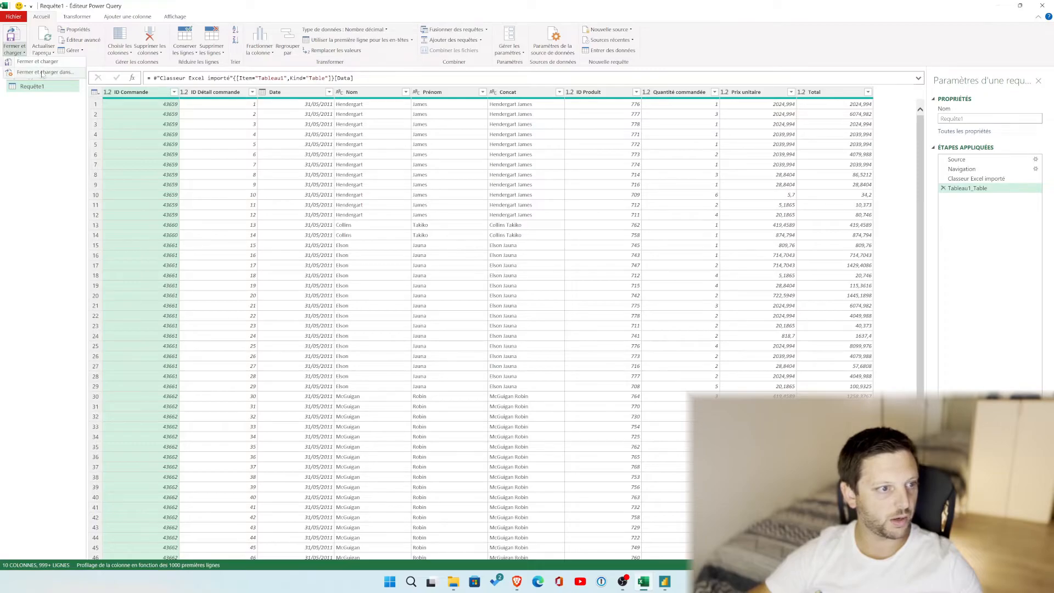
{"action": "left_click", "coordinate": [38, 62]}
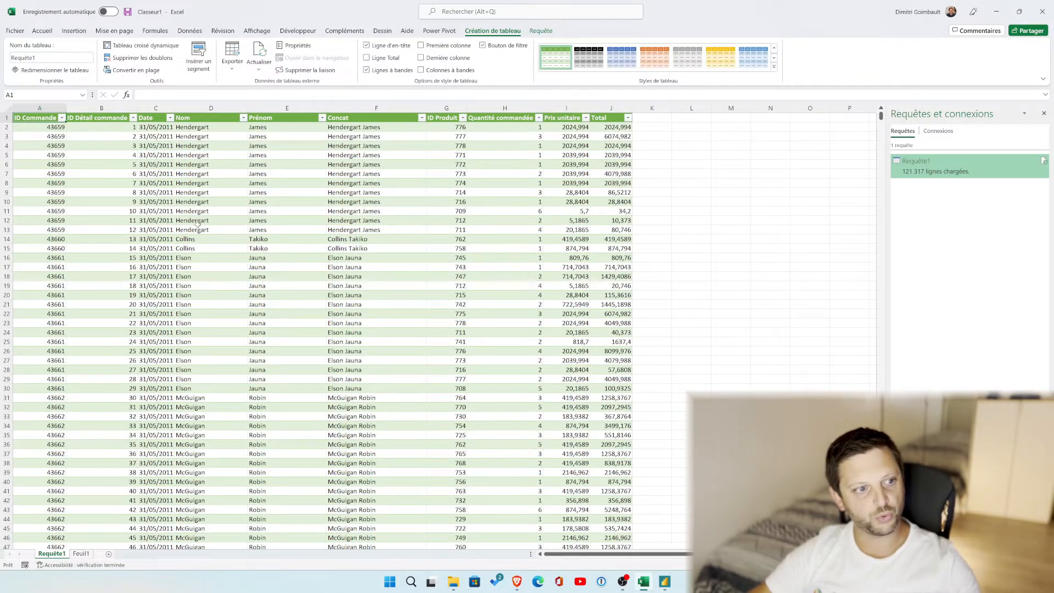
On sheet Feuil1, examine the Power Query source categories for other sources, Power Platform, Azure, databases and files.
{"action": "left_click", "coordinate": [80, 553]}
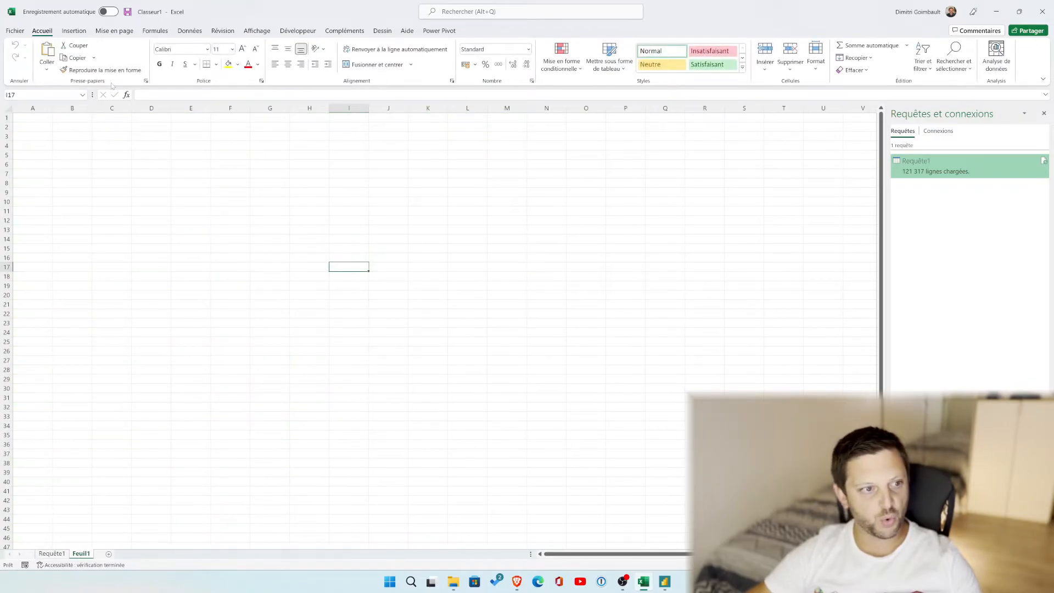
{"action": "left_click", "coordinate": [72, 31]}
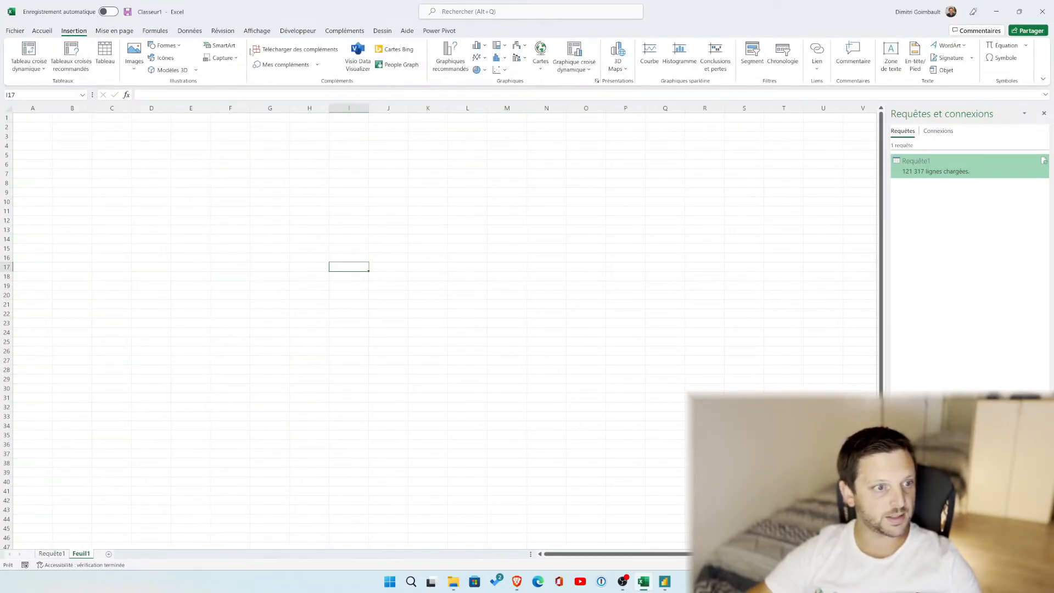
{"action": "left_click", "coordinate": [189, 31]}
{"action": "left_click", "coordinate": [25, 58]}
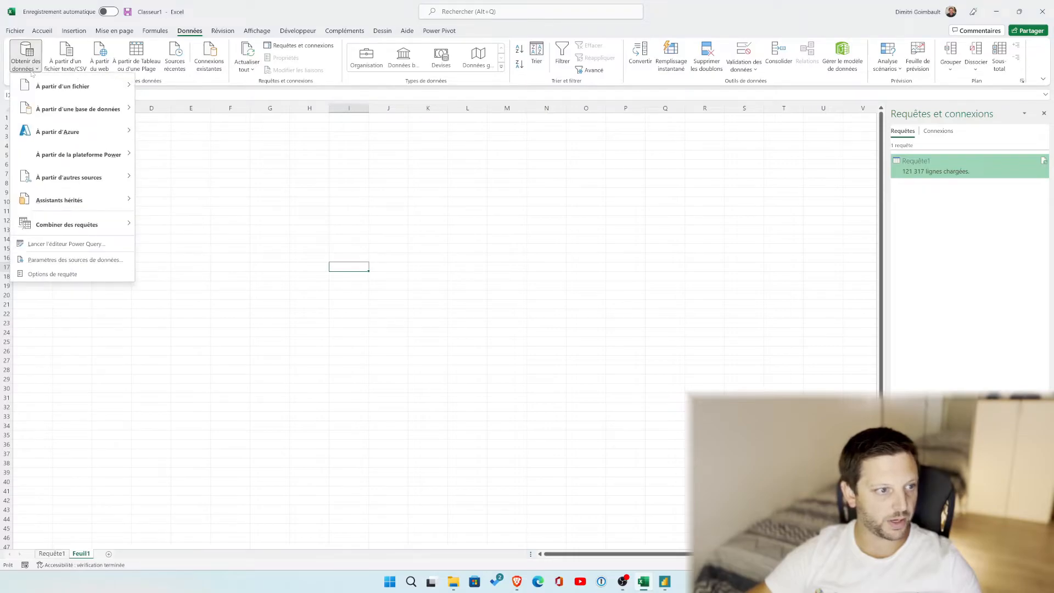
{"action": "mouse_move", "coordinate": [96, 174]}
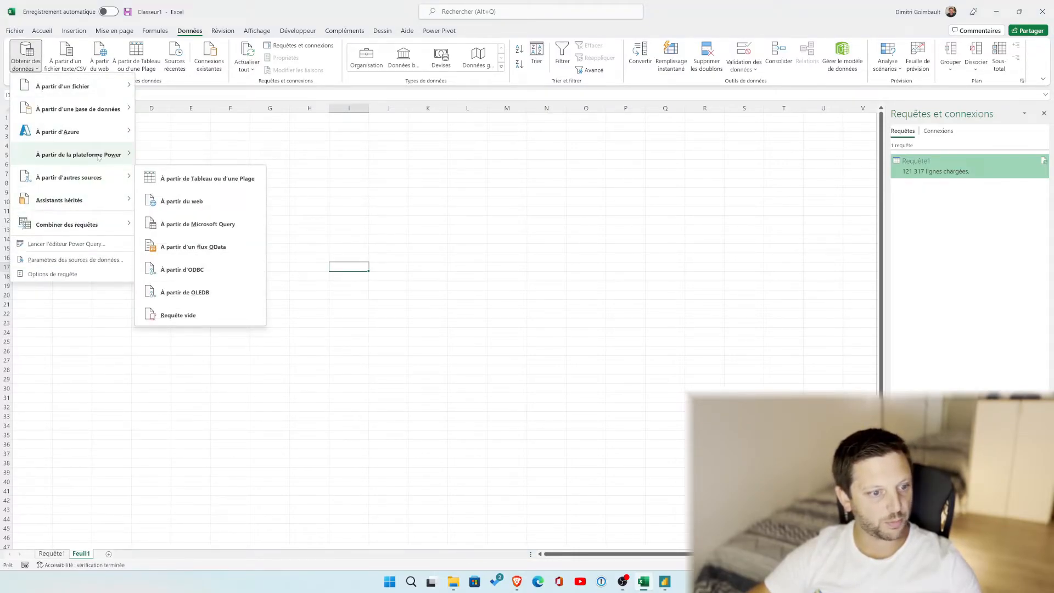
{"action": "mouse_move", "coordinate": [98, 138]}
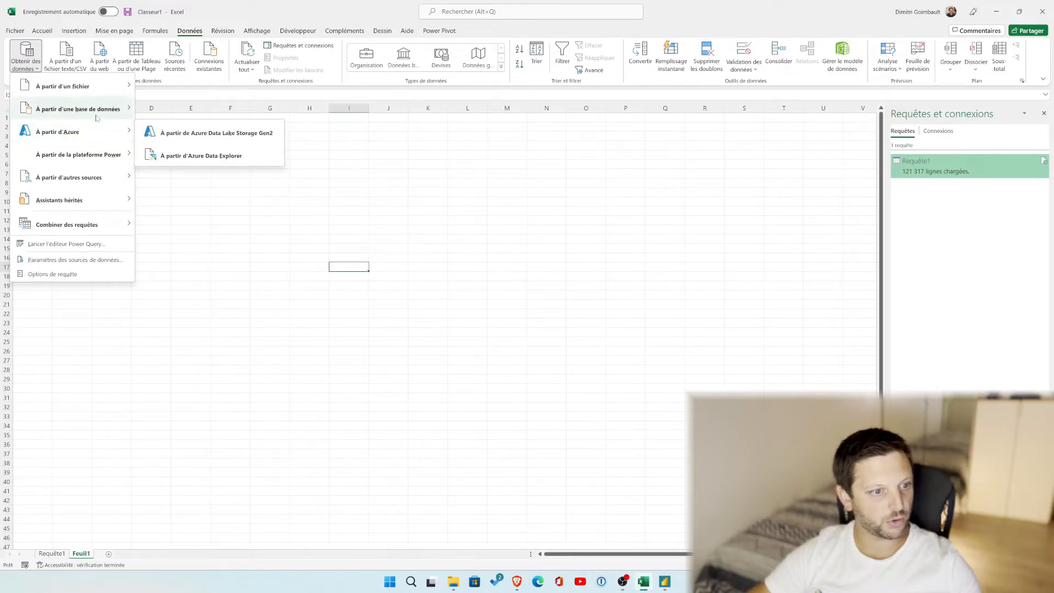
{"action": "mouse_move", "coordinate": [97, 117]}
{"action": "mouse_move", "coordinate": [96, 94]}
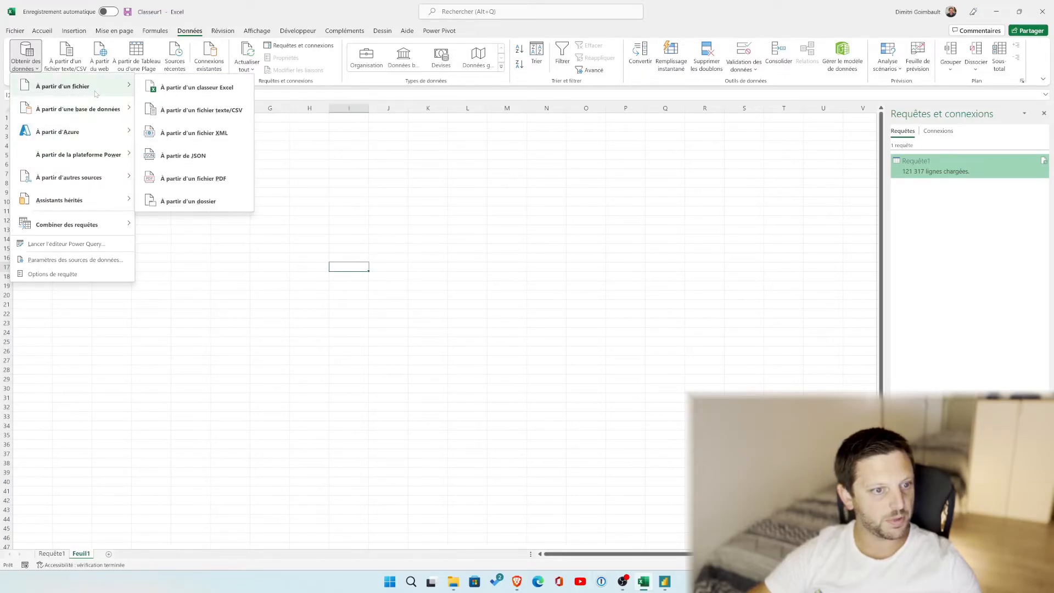
{"action": "left_click", "coordinate": [286, 371]}
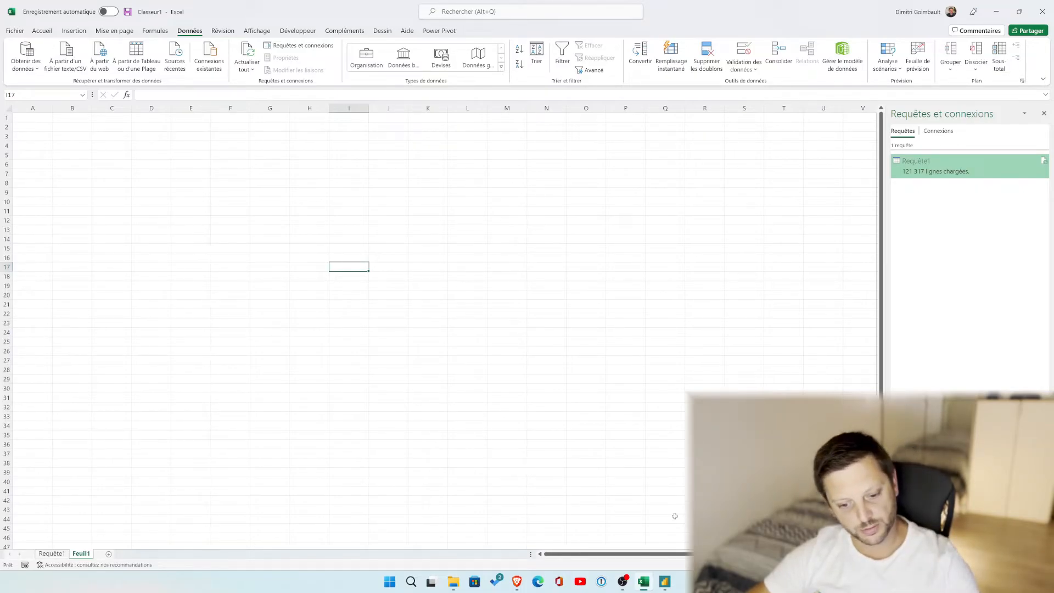
{"action": "left_click", "coordinate": [516, 582]}
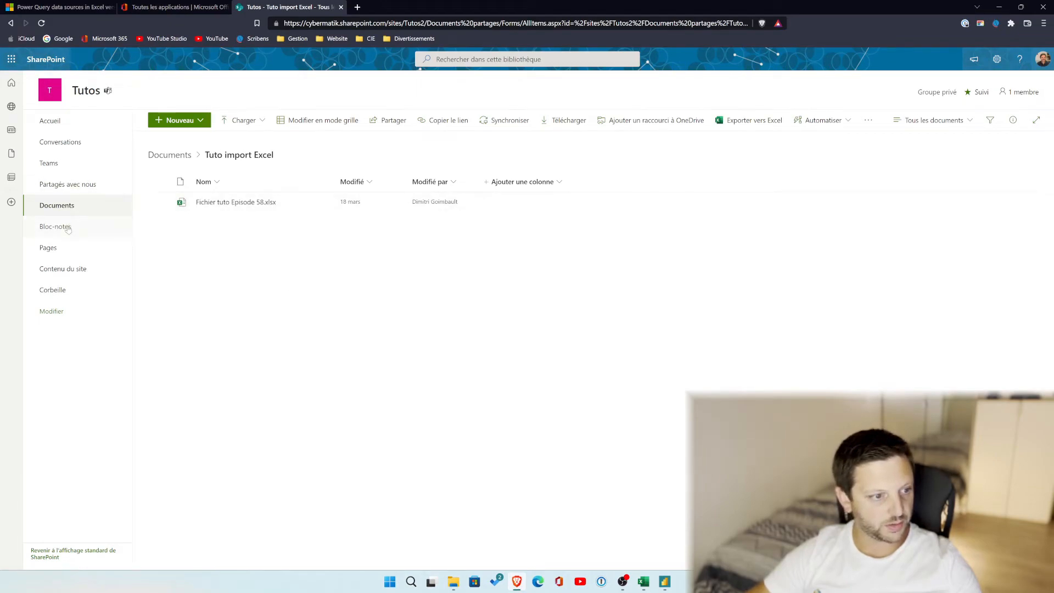
{"action": "left_click", "coordinate": [63, 269]}
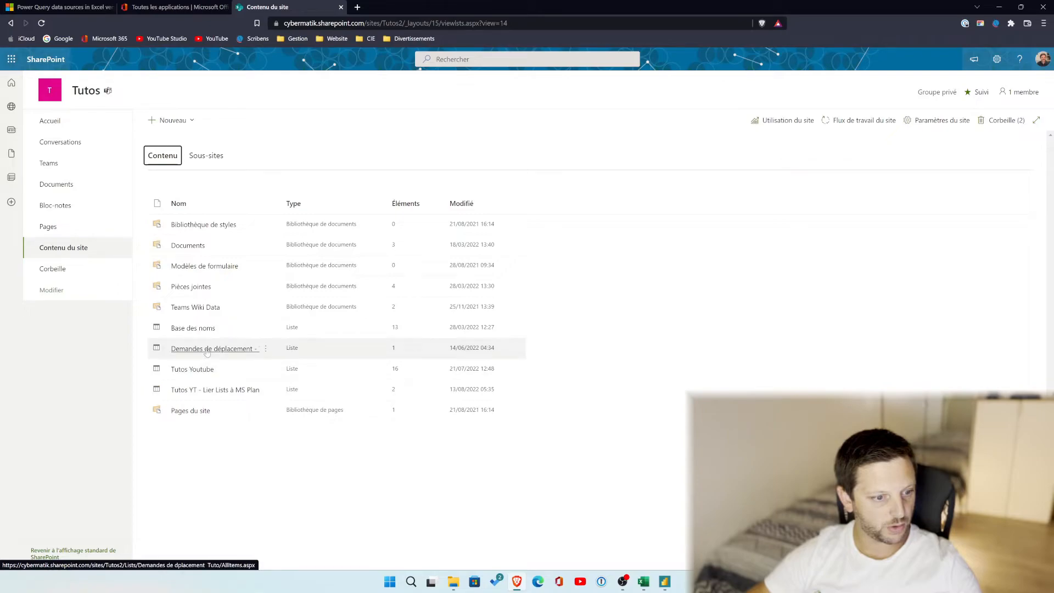
{"action": "left_click", "coordinate": [197, 368]}
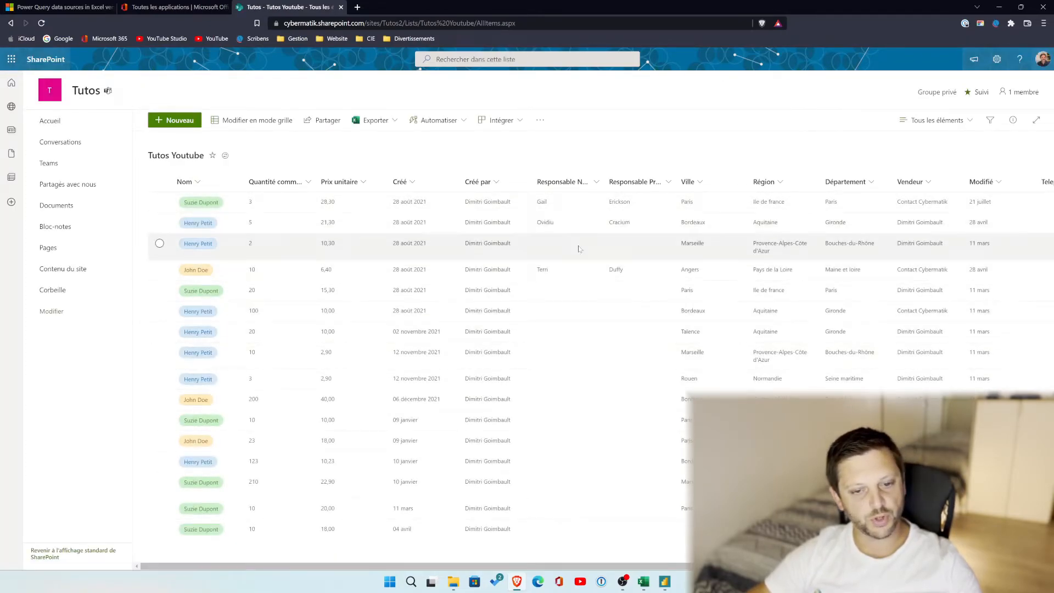
{"action": "left_click", "coordinate": [429, 23]}
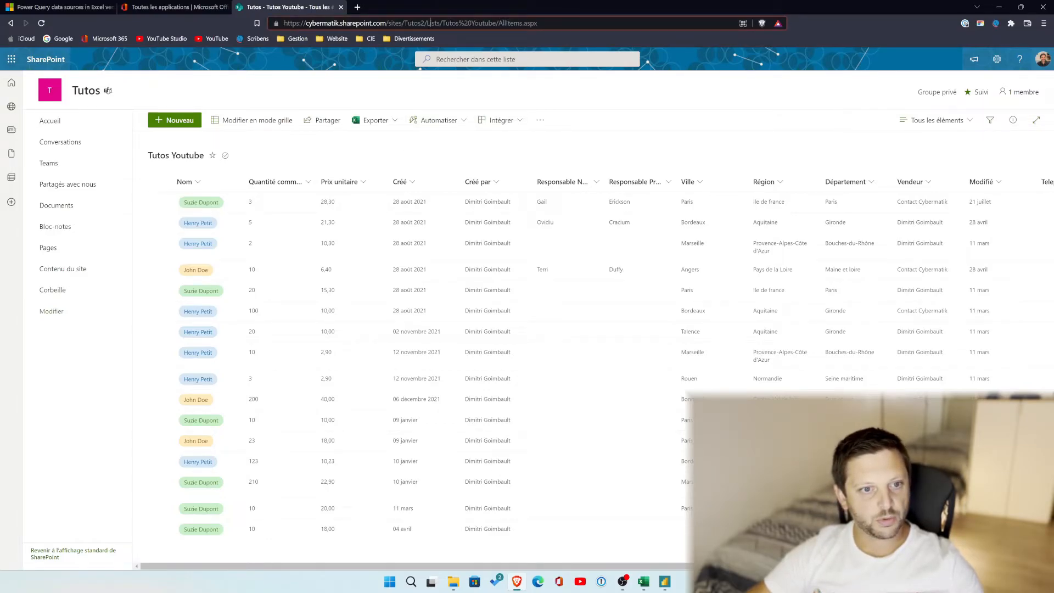
{"action": "left_click_drag", "start_coordinate": [427, 23], "coordinate": [284, 23]}
{"action": "key", "text": "ctrl+c"}
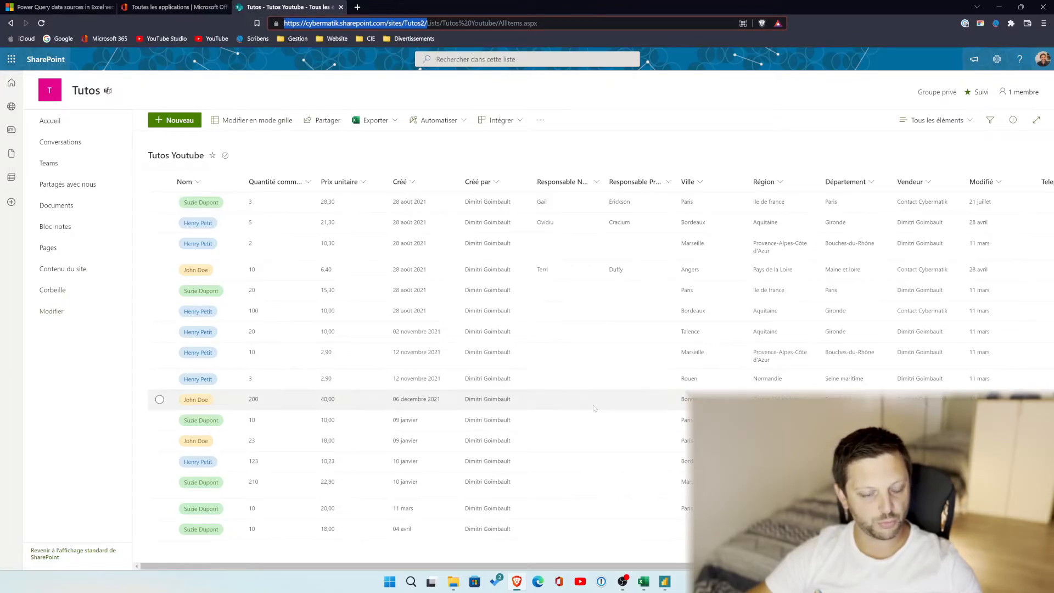
Switch to Power BI Desktop, search the full connector list for "sharepoint" and start a connection with Liste SharePoint Online.
{"action": "left_click", "coordinate": [664, 583]}
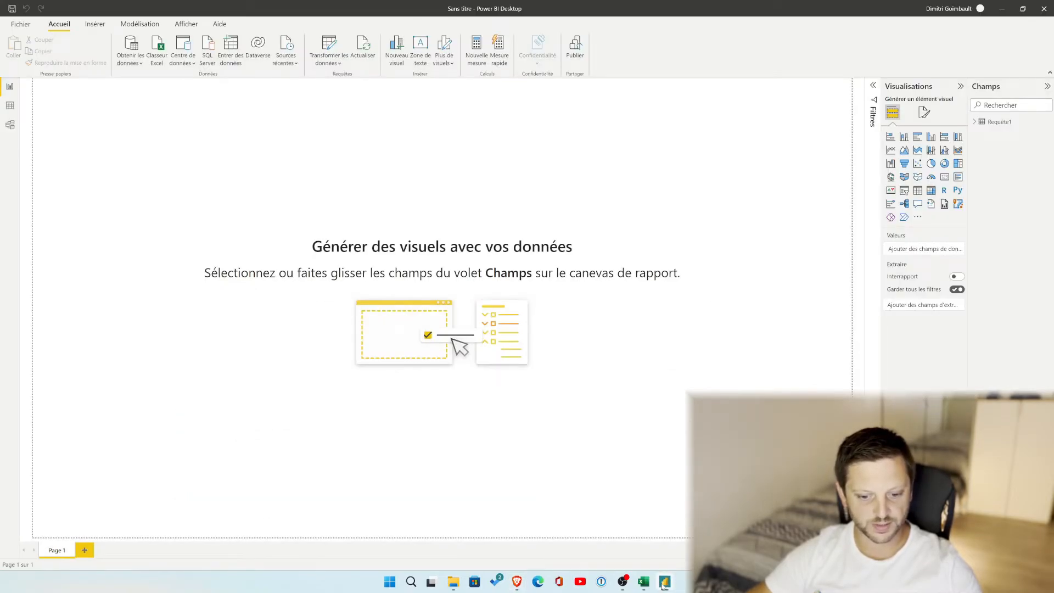
{"action": "left_click", "coordinate": [130, 60]}
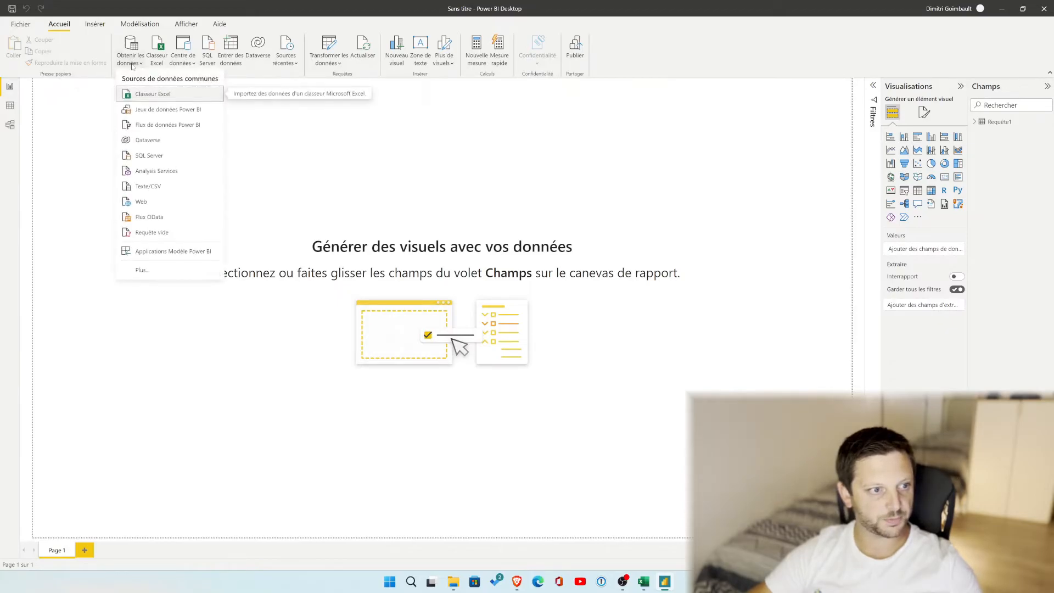
{"action": "left_click", "coordinate": [161, 272]}
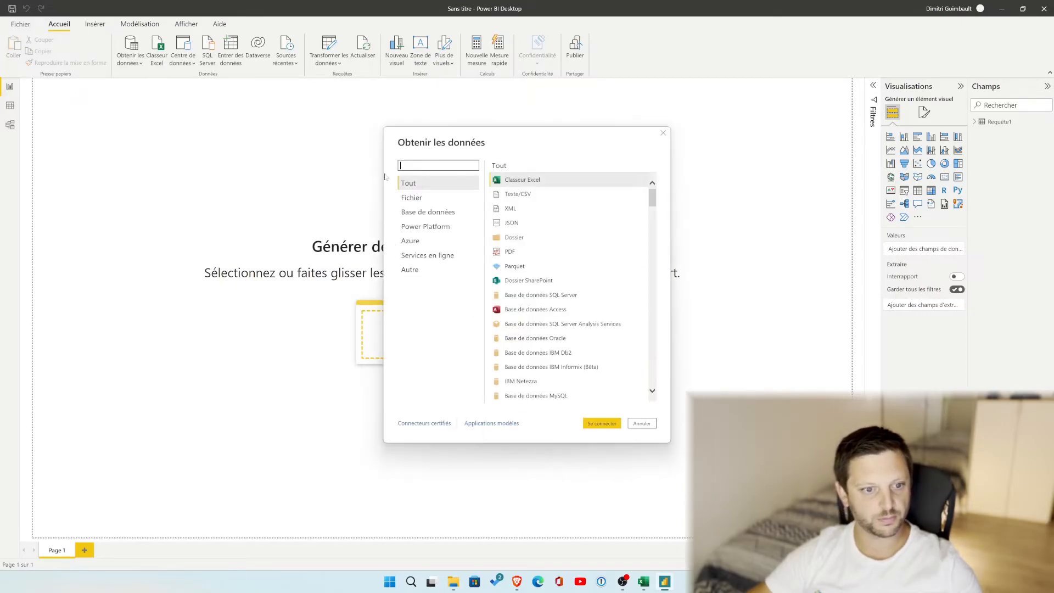
{"action": "type", "text": "sharepoint"}
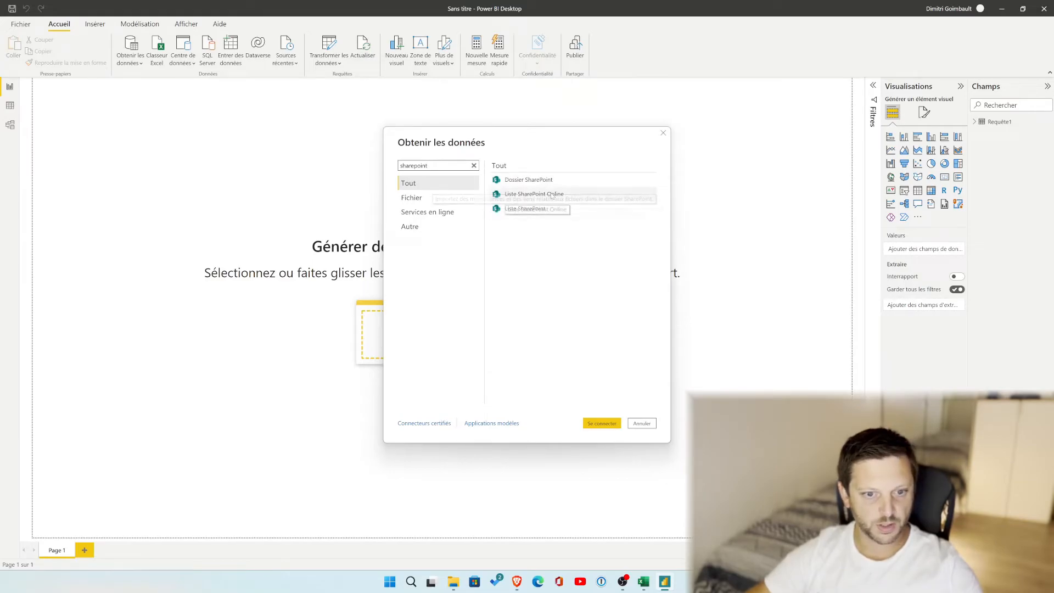
{"action": "left_click", "coordinate": [534, 193]}
{"action": "left_click", "coordinate": [613, 426]}
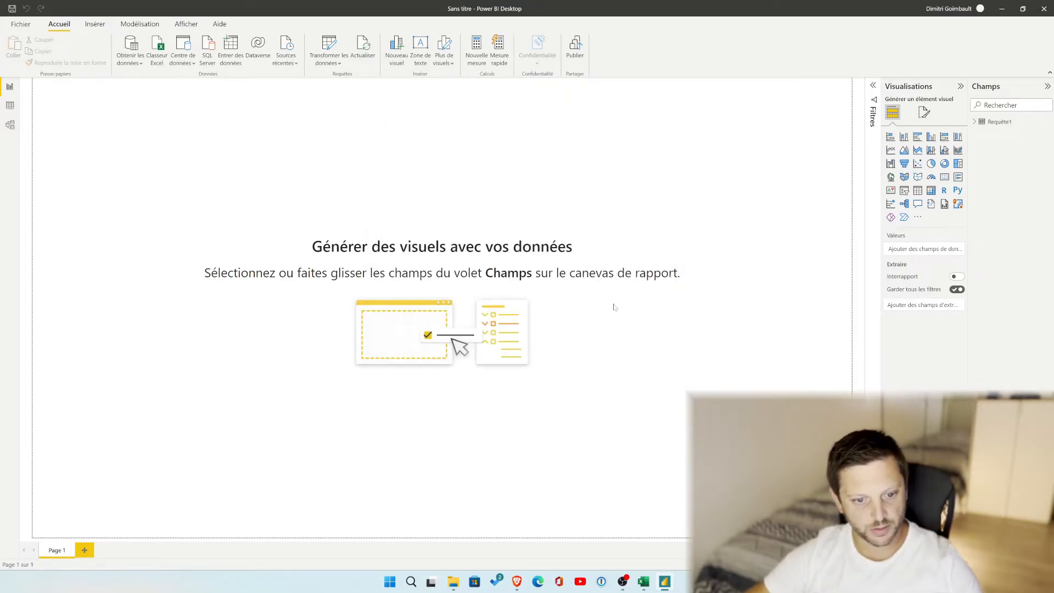
{"action": "left_click", "coordinate": [386, 282]}
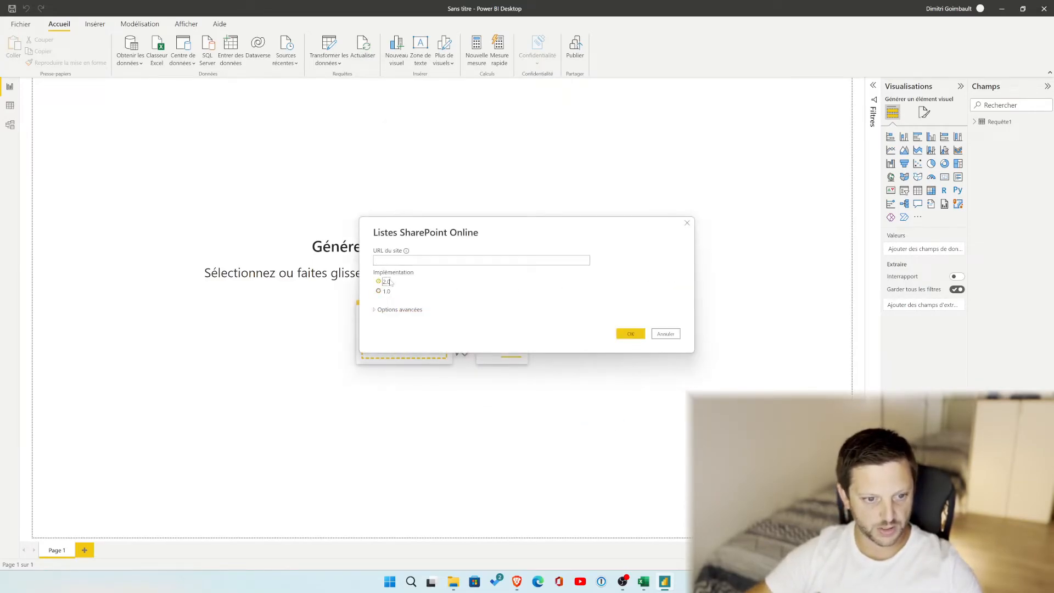
{"action": "left_click", "coordinate": [395, 260]}
{"action": "key", "text": "ctrl+v"}
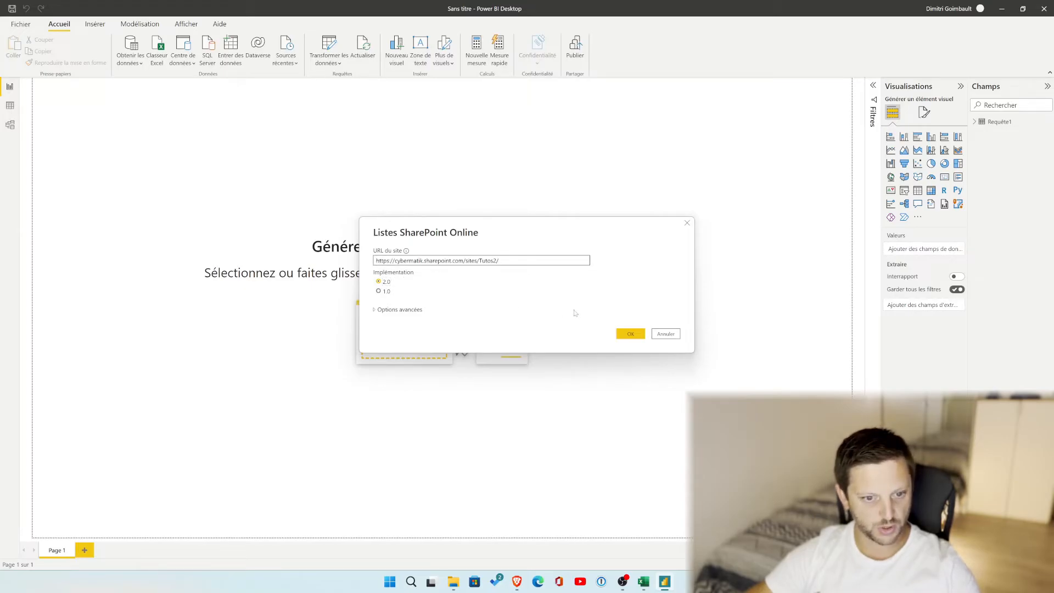
{"action": "left_click", "coordinate": [629, 333]}
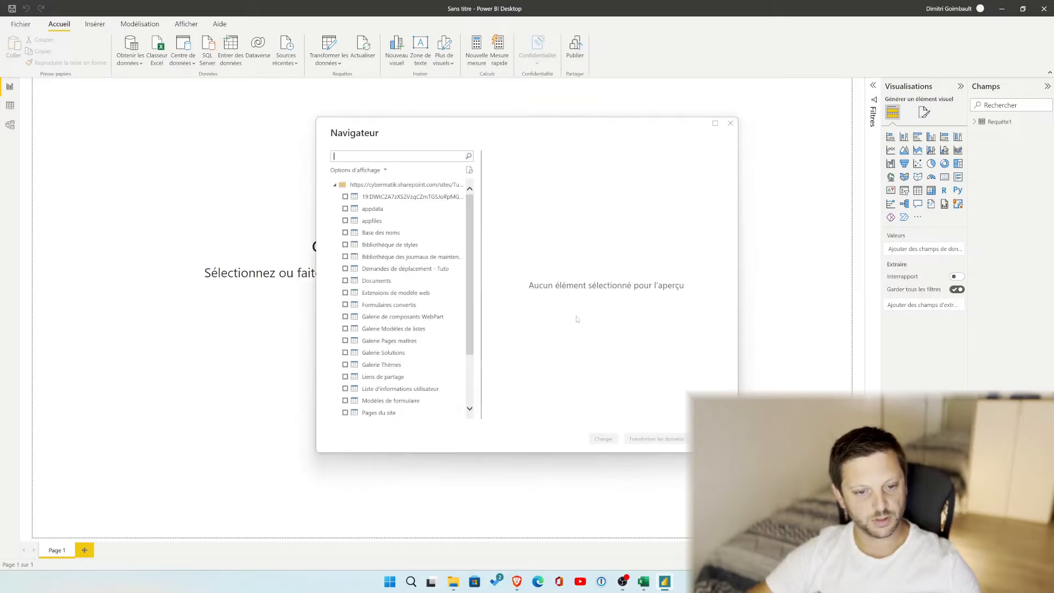
Select the Tutos Youtube list from the SharePoint site's contents and load it into the report.
{"action": "scroll", "coordinate": [405, 254], "scroll_direction": "down", "scroll_amount": 2}
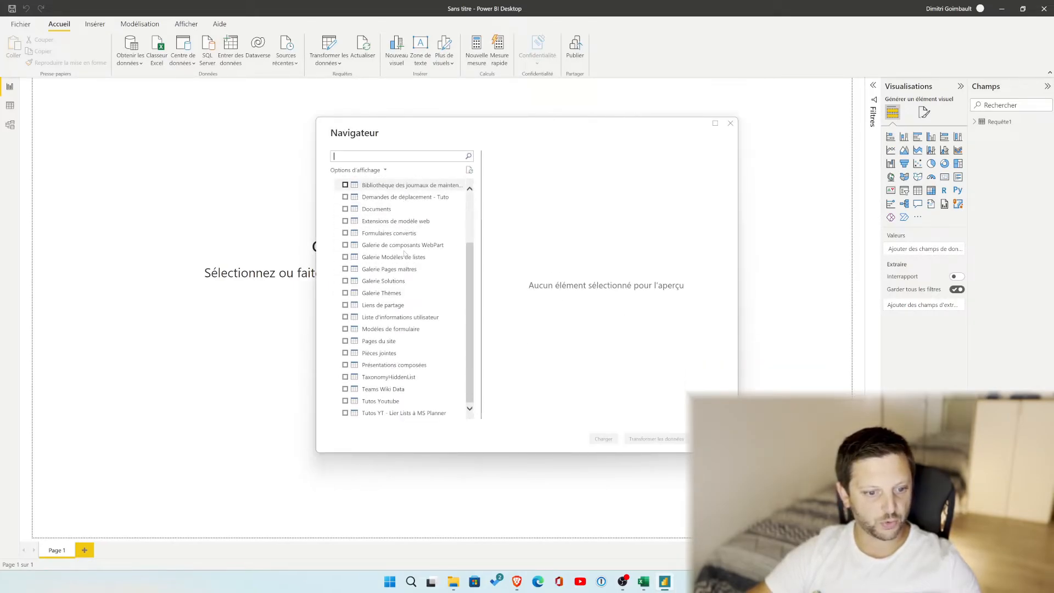
{"action": "key", "text": "alt+Tab"}
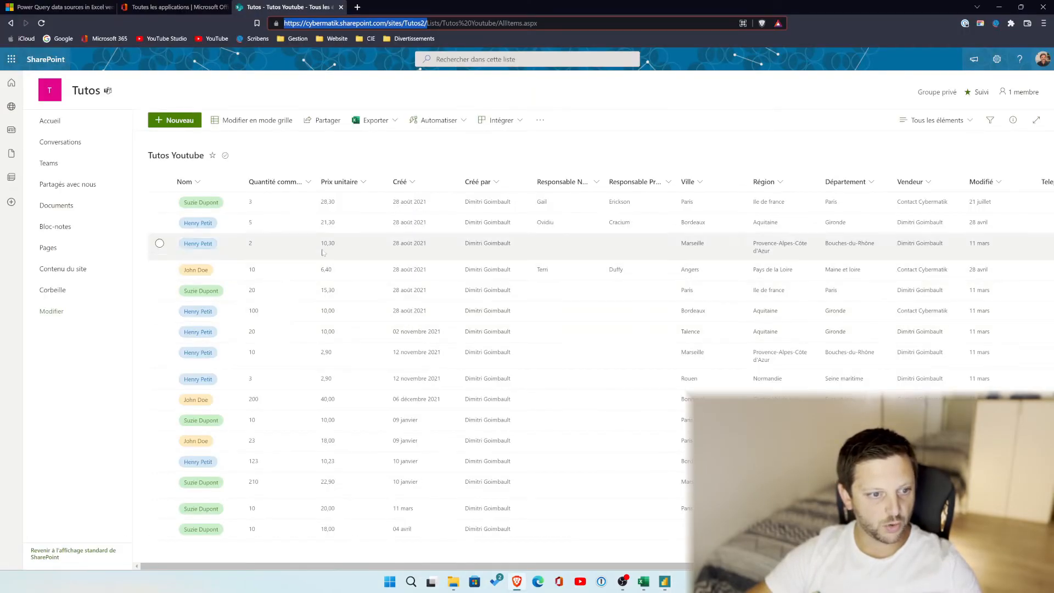
{"action": "key", "text": "alt+Tab"}
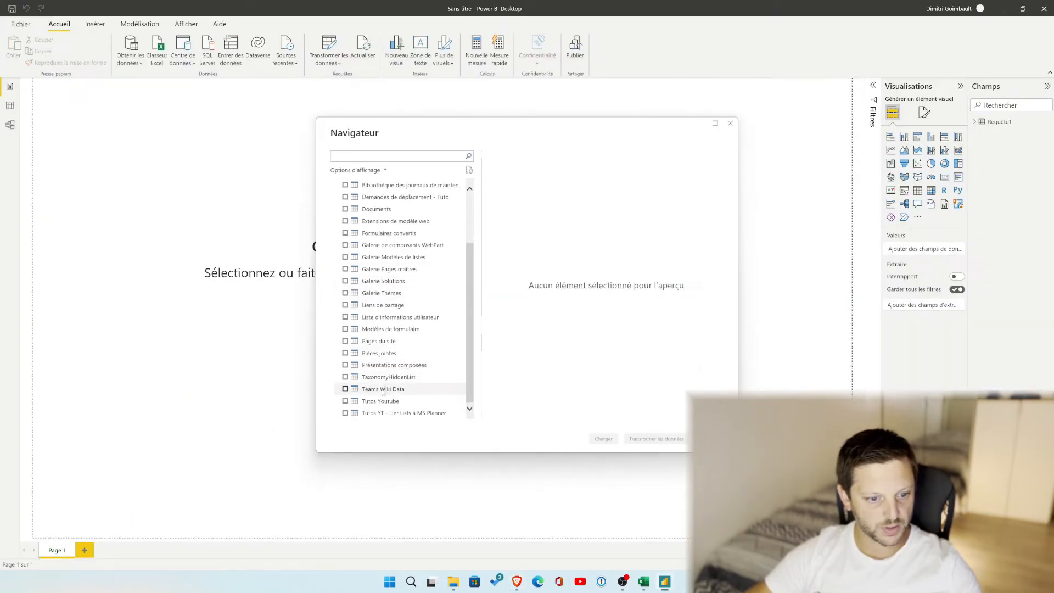
{"action": "left_click", "coordinate": [346, 402]}
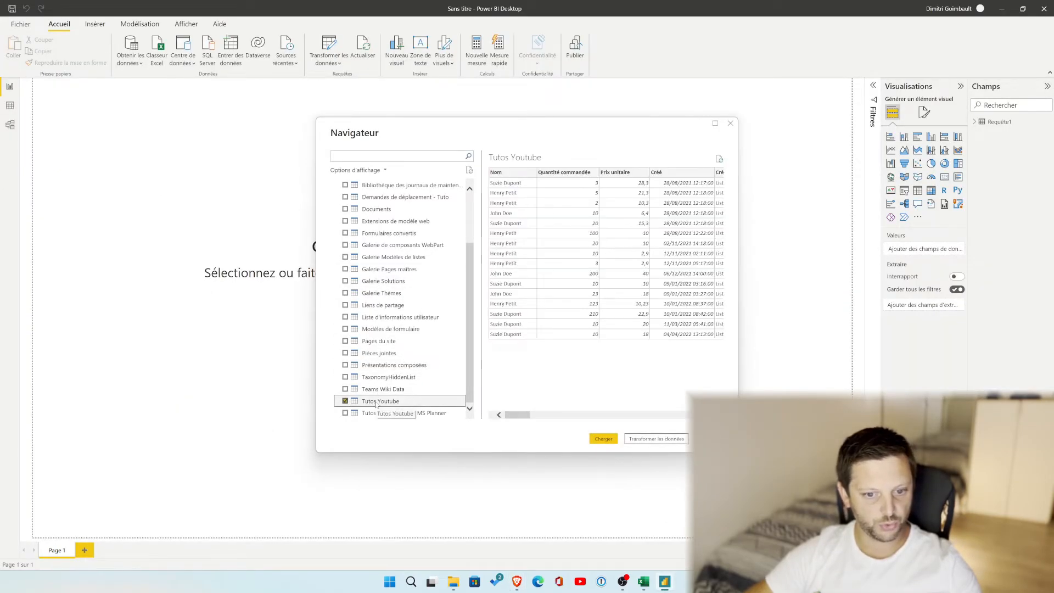
{"action": "left_click", "coordinate": [604, 439]}
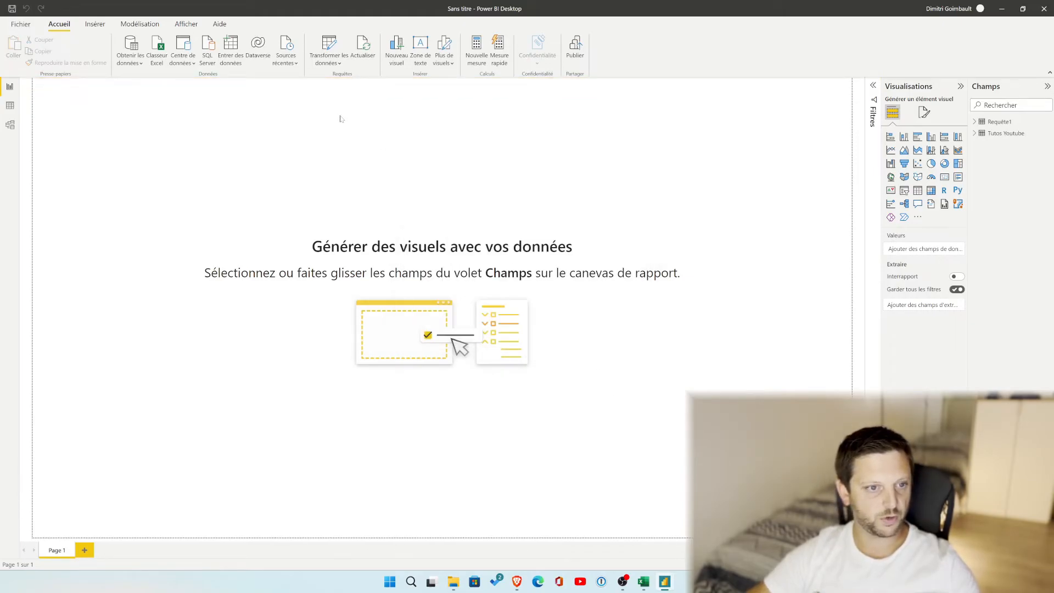
Open the Power Query editor and copy the full M code of the Tutos Youtube query from the advanced editor.
{"action": "left_click", "coordinate": [328, 59]}
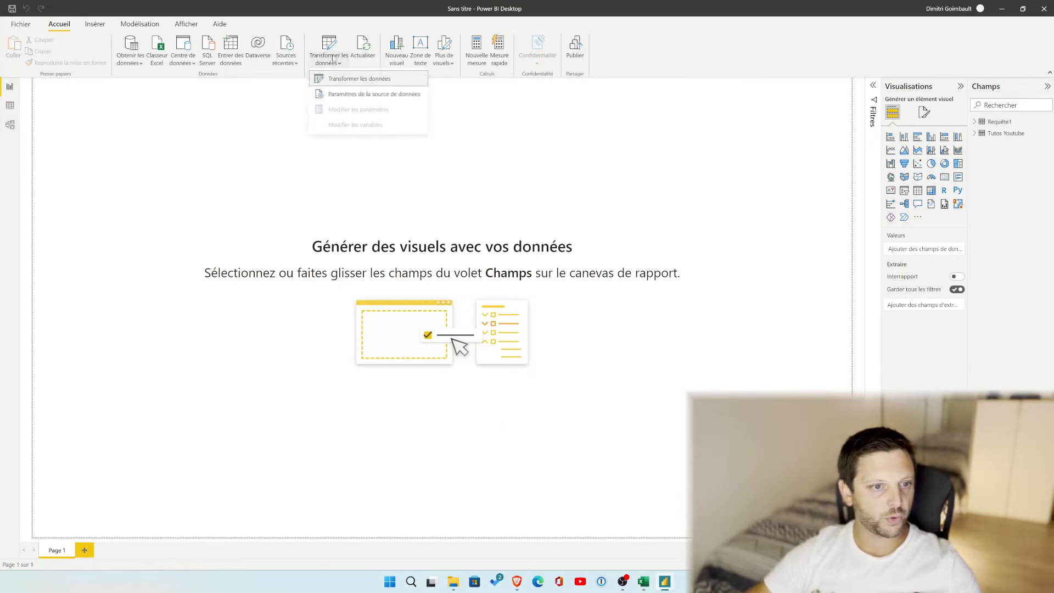
{"action": "left_click", "coordinate": [354, 82]}
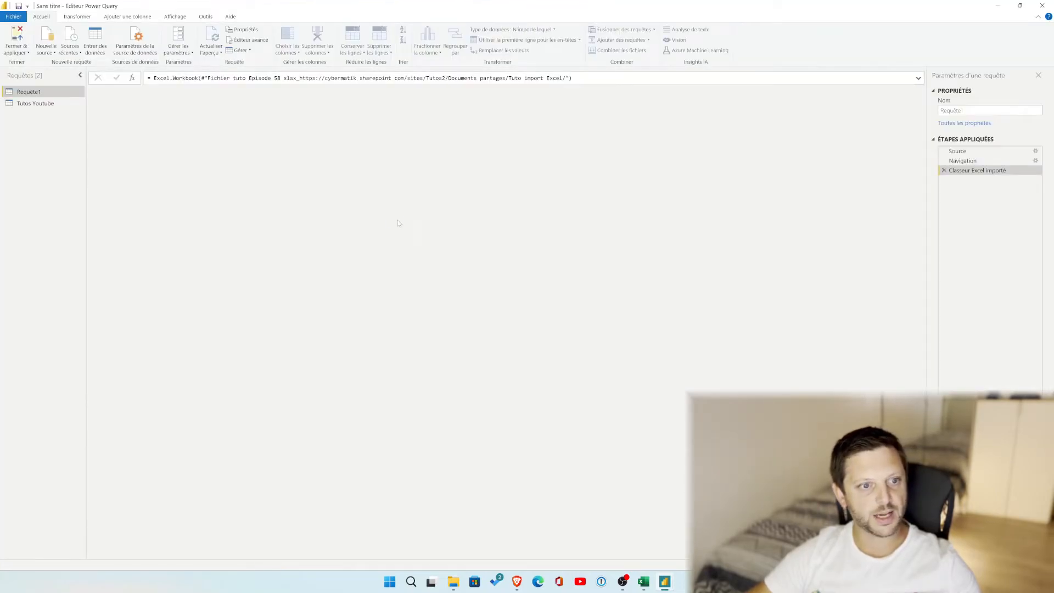
{"action": "left_click", "coordinate": [34, 103]}
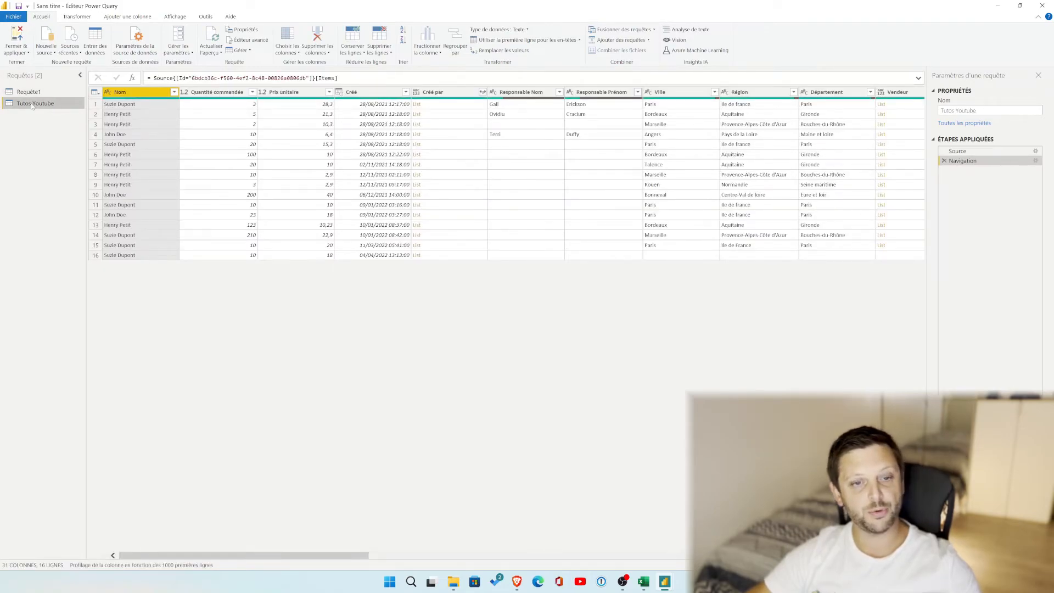
{"action": "left_click", "coordinate": [174, 16]}
{"action": "left_click", "coordinate": [339, 48]}
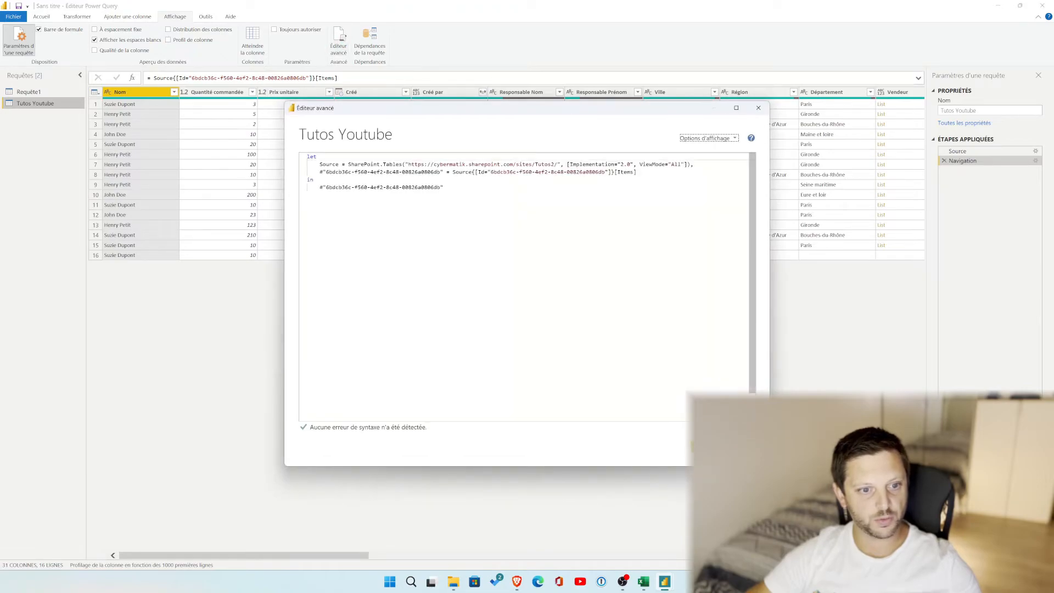
{"action": "left_click_drag", "start_coordinate": [444, 187], "coordinate": [306, 156]}
{"action": "key", "text": "ctrl+c"}
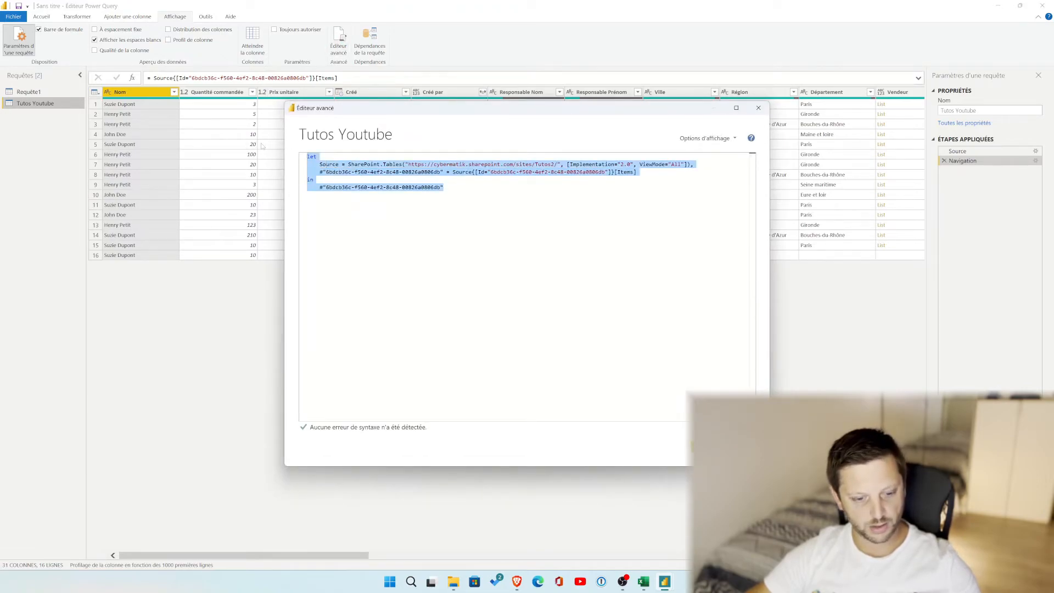
Switch to the Classeur1 workbook in Excel and create a blank Power Query query.
{"action": "mouse_move", "coordinate": [362, 165]}
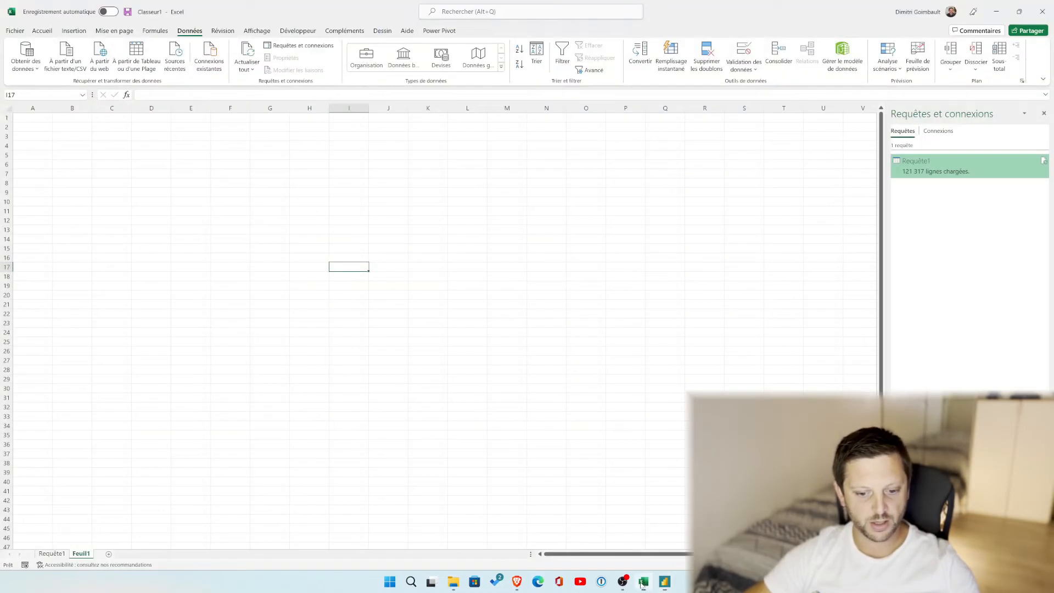
{"action": "key", "text": "alt+Tab"}
{"action": "left_click", "coordinate": [26, 55]}
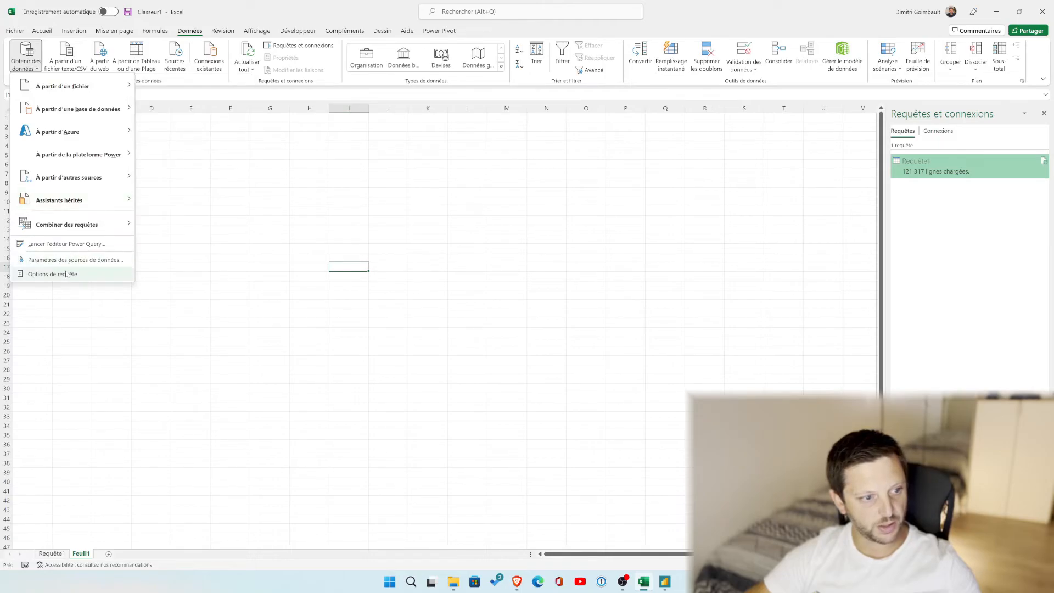
{"action": "mouse_move", "coordinate": [75, 181]}
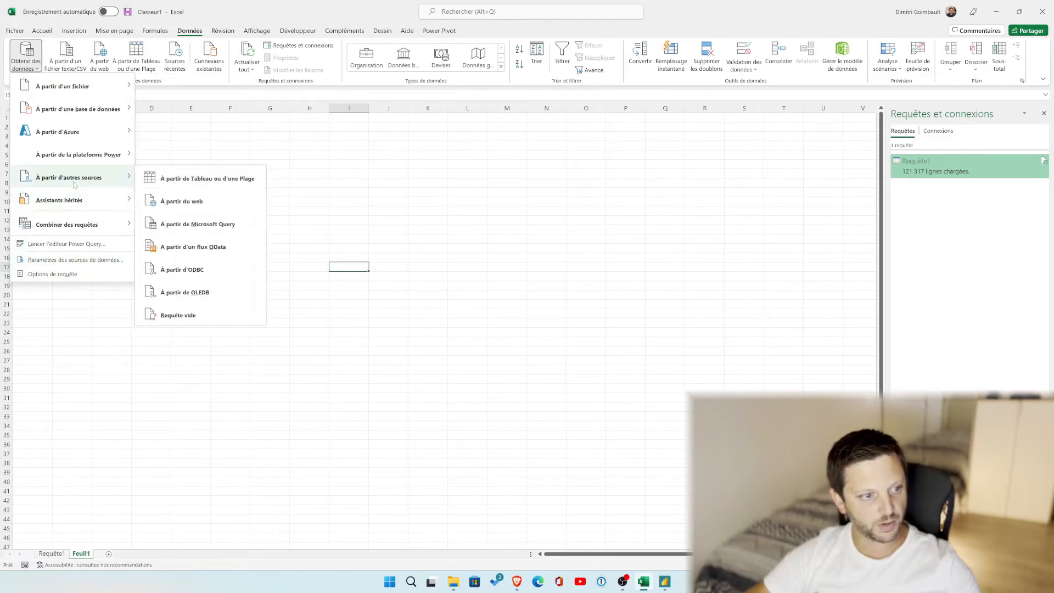
{"action": "left_click", "coordinate": [184, 317]}
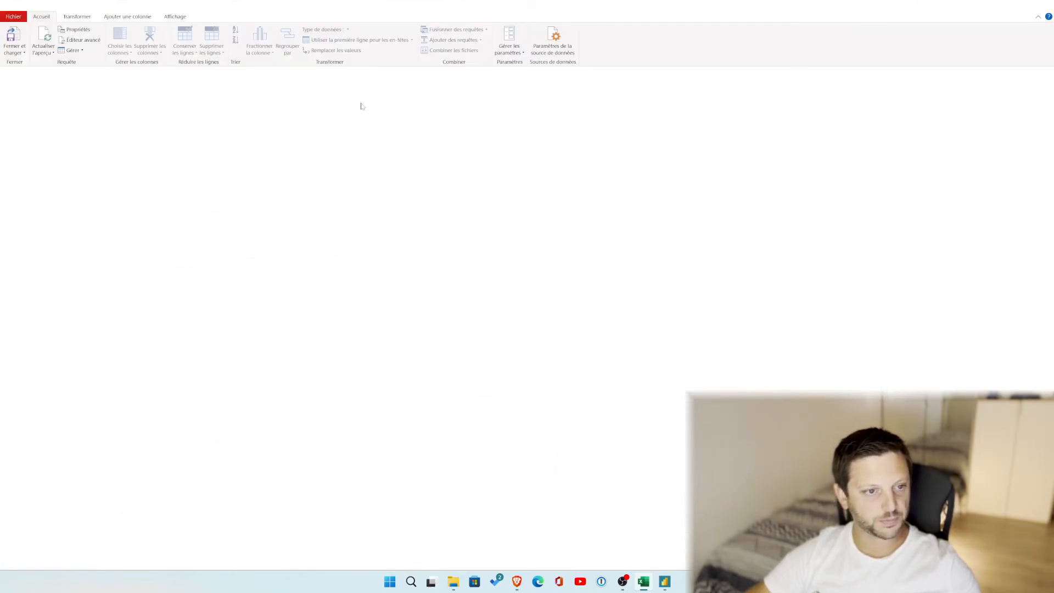
Replace the blank query's M code with the copied SharePoint.Tables code, and close and load the query into the workbook.
{"action": "left_click", "coordinate": [176, 16]}
{"action": "left_click", "coordinate": [338, 41]}
{"action": "left_click_drag", "start_coordinate": [314, 172], "coordinate": [299, 150]}
{"action": "left_click", "coordinate": [299, 150]}
{"action": "key", "text": "ctrl+a"}
{"action": "key", "text": "ctrl+v"}
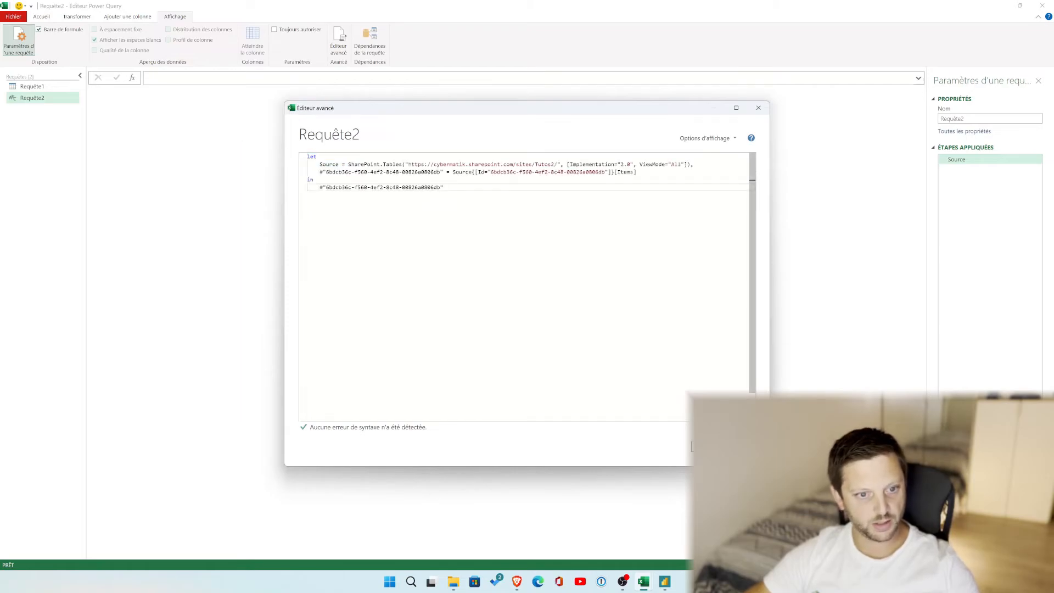
{"action": "left_click", "coordinate": [711, 445]}
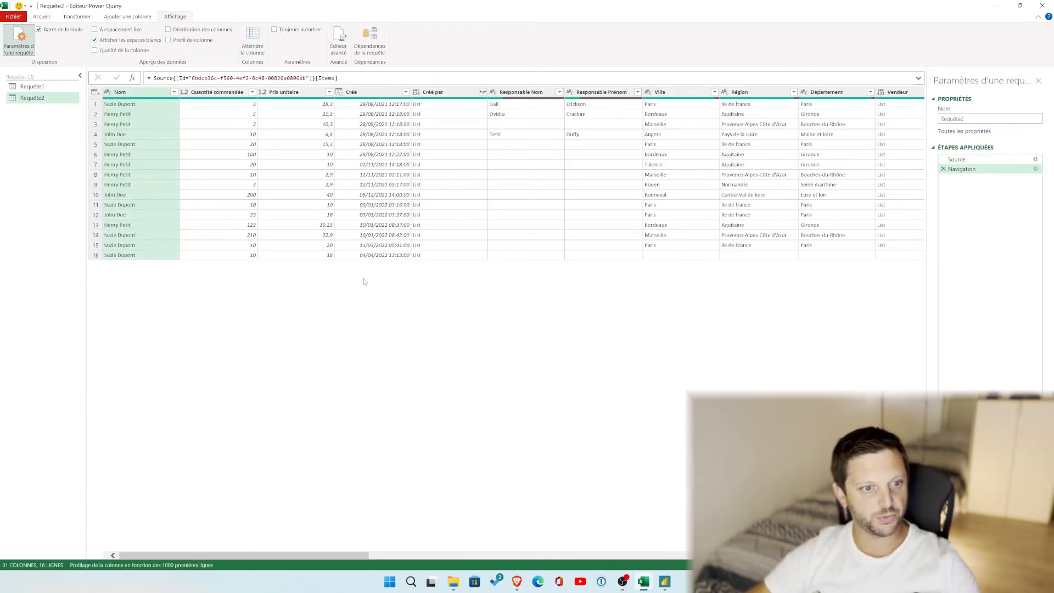
{"action": "left_click", "coordinate": [41, 17]}
{"action": "left_click", "coordinate": [15, 41]}
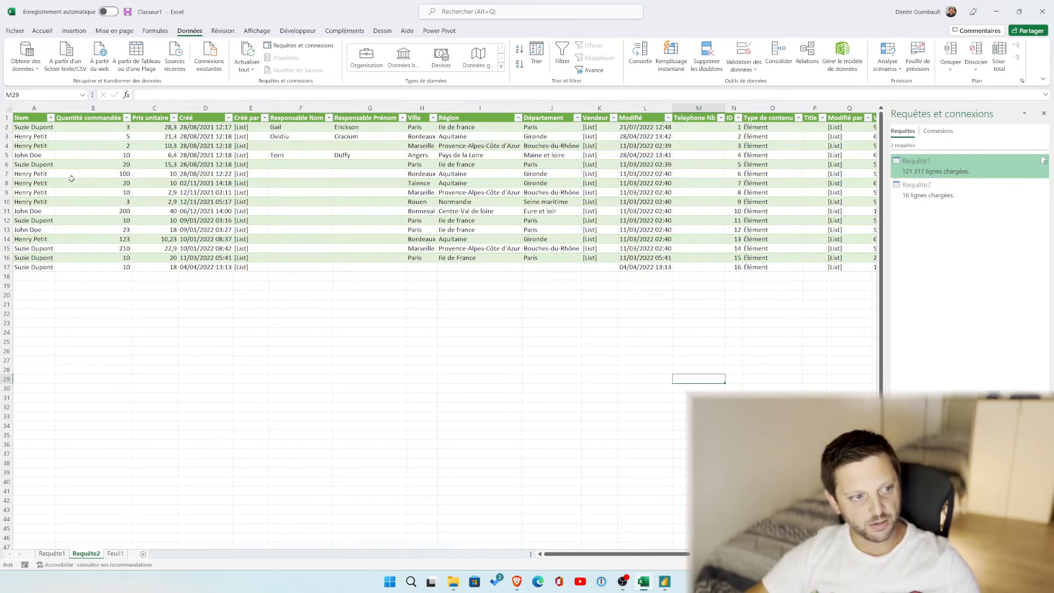
Review the data source options available from a file, and check the Excel product edition and version in the account information.
{"action": "left_click", "coordinate": [26, 58]}
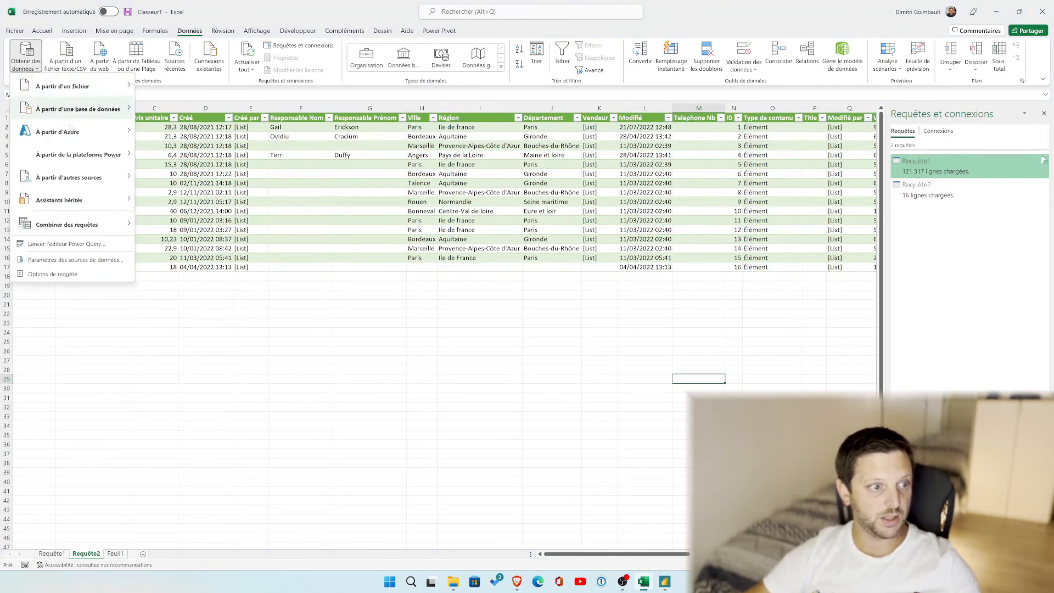
{"action": "mouse_move", "coordinate": [82, 89]}
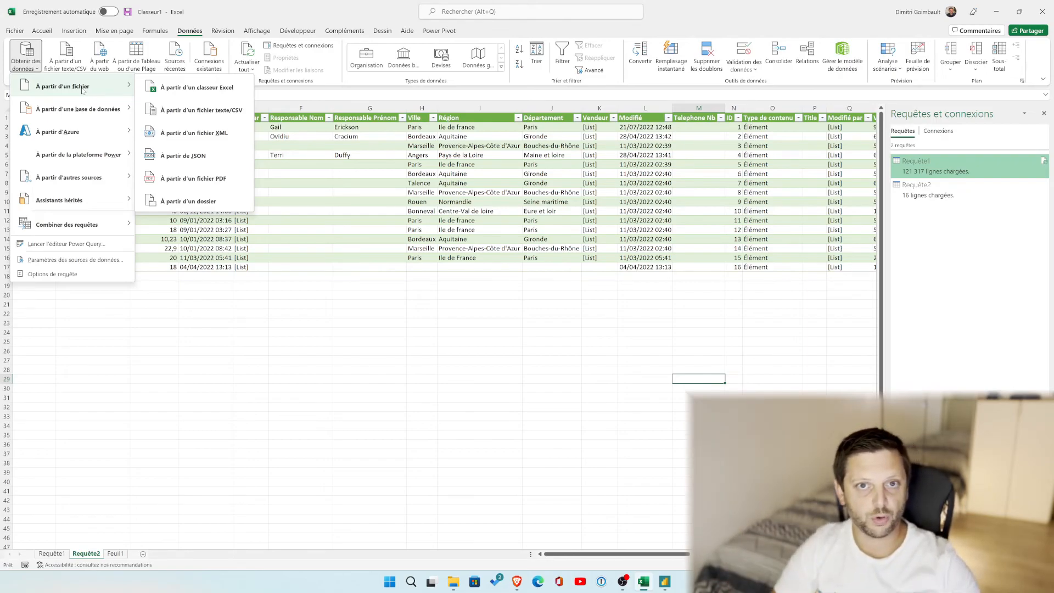
{"action": "key", "text": "Escape"}
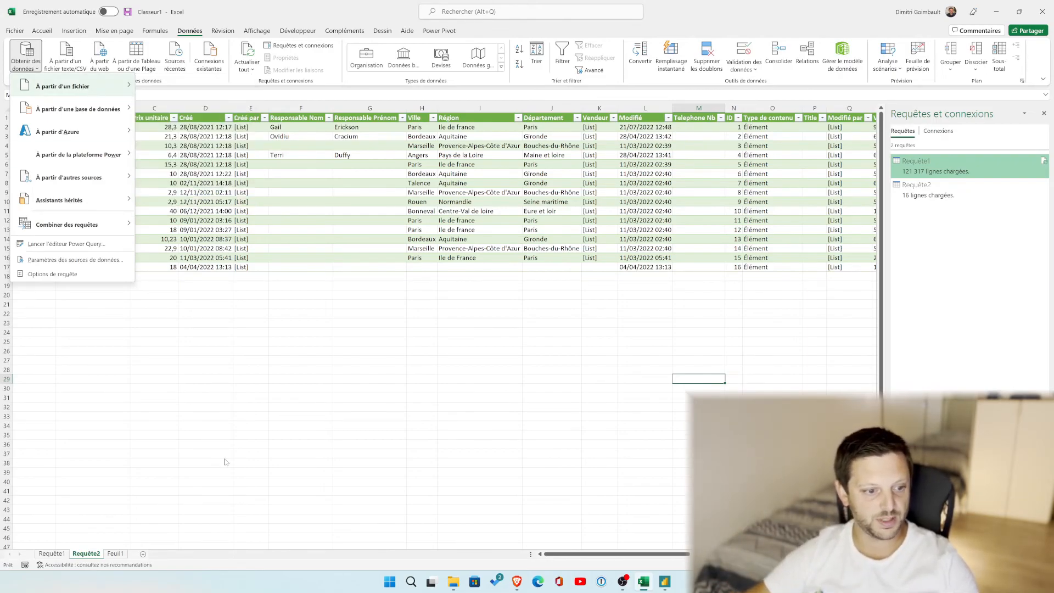
{"action": "key", "text": "Escape"}
{"action": "left_click", "coordinate": [18, 34]}
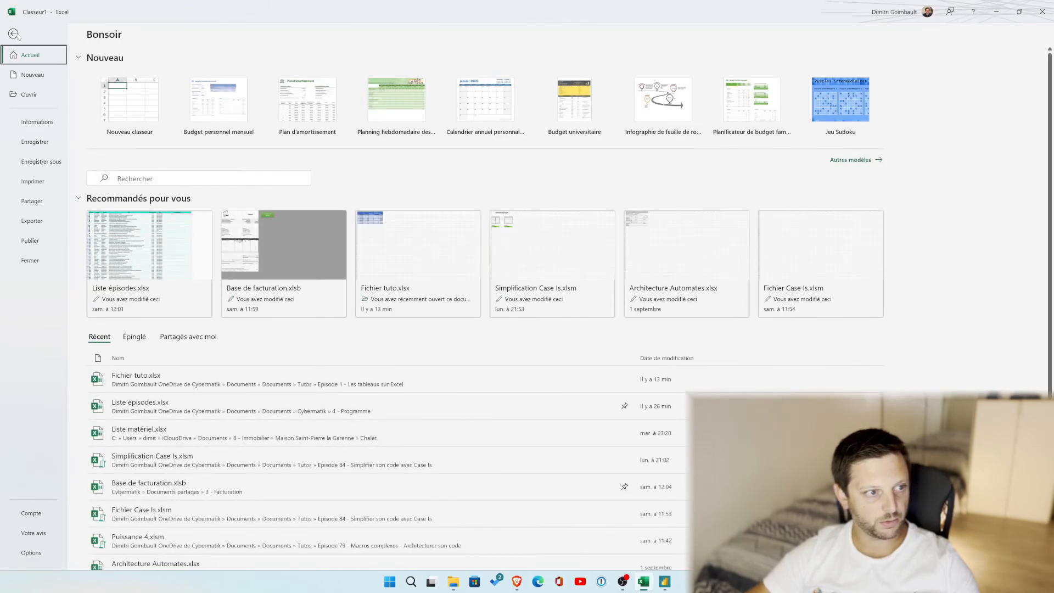
{"action": "left_click", "coordinate": [37, 124]}
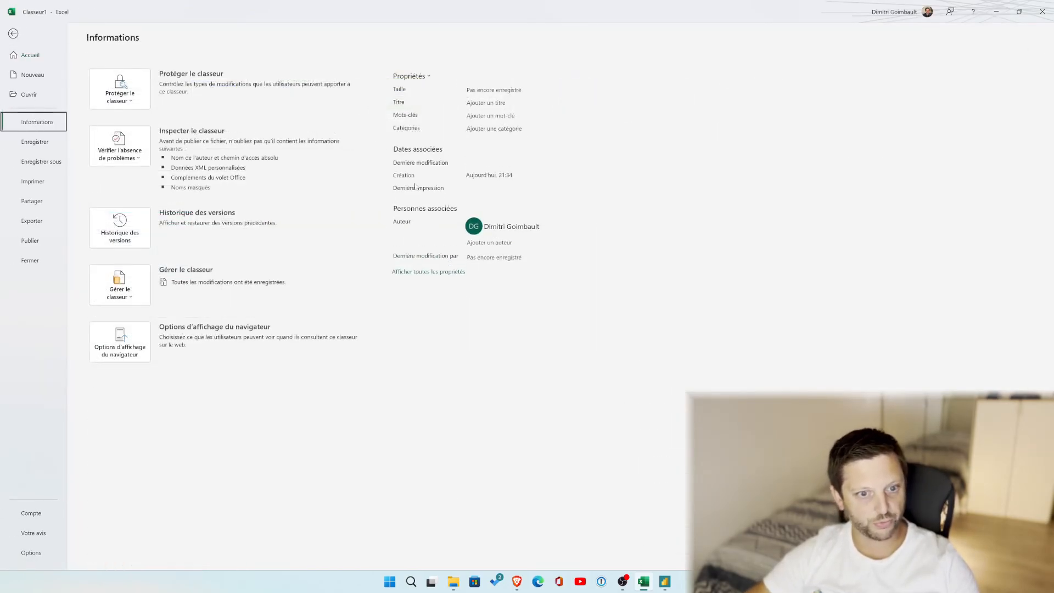
{"action": "left_click", "coordinate": [32, 515]}
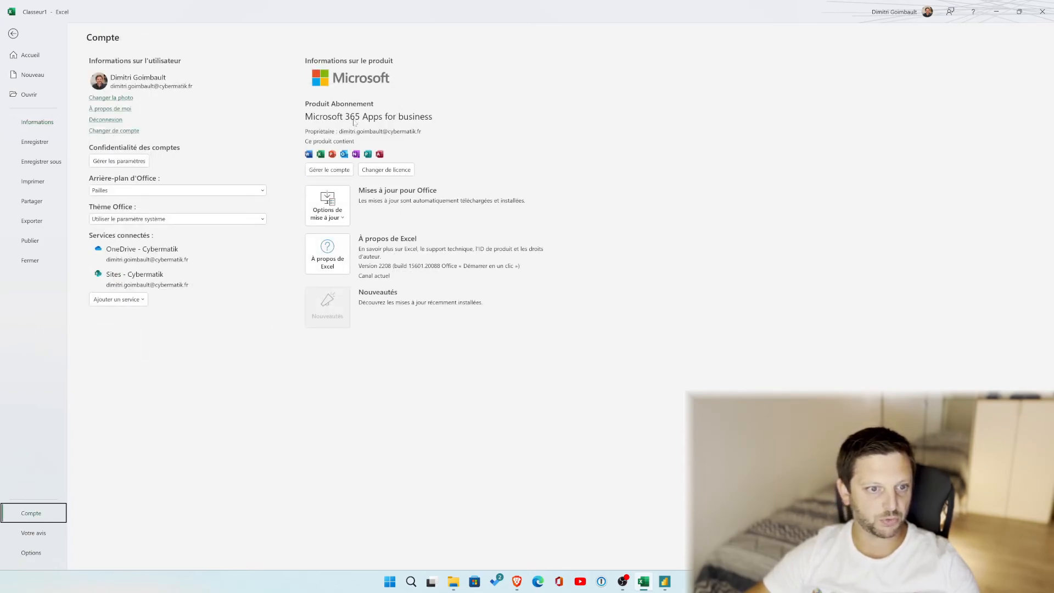